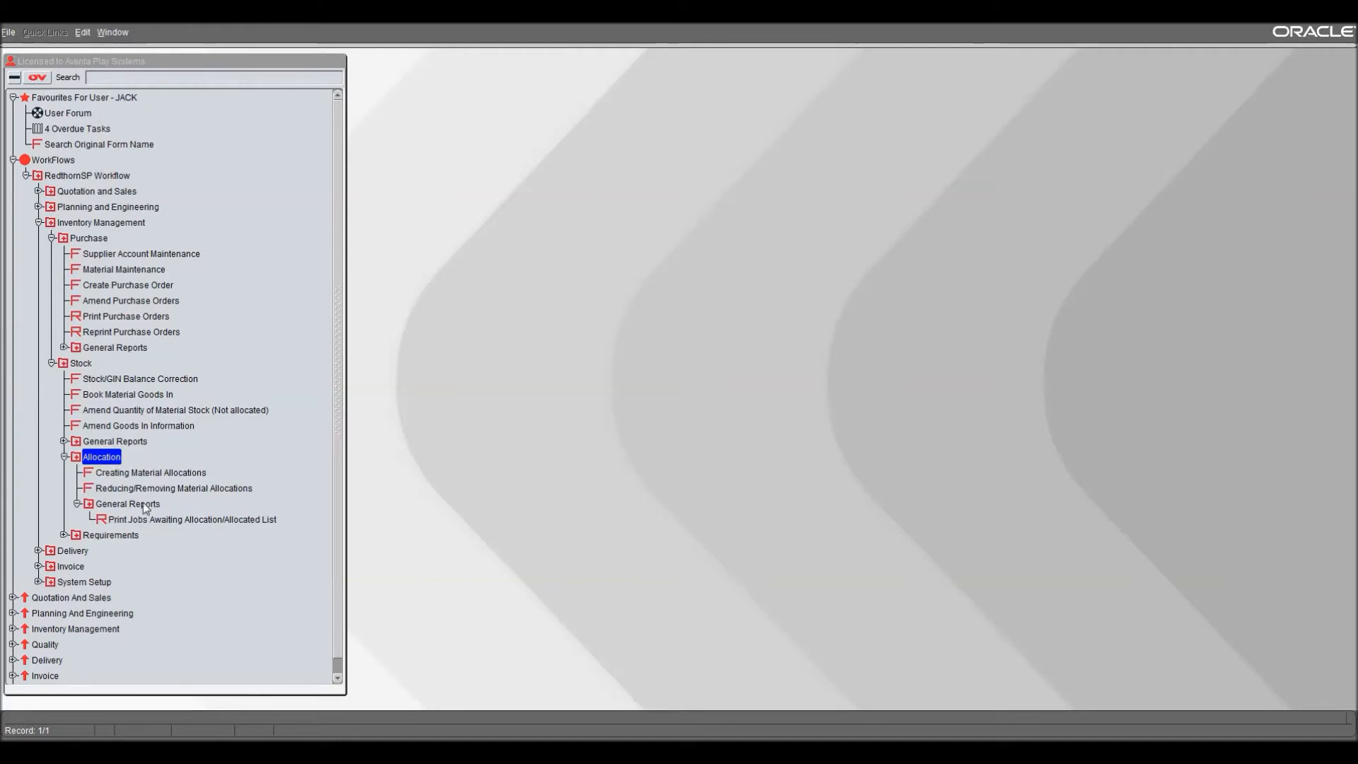
Open the Creating Material Allocations form and query the requirements for job numbers matching 20072%.
double_click(164, 473)
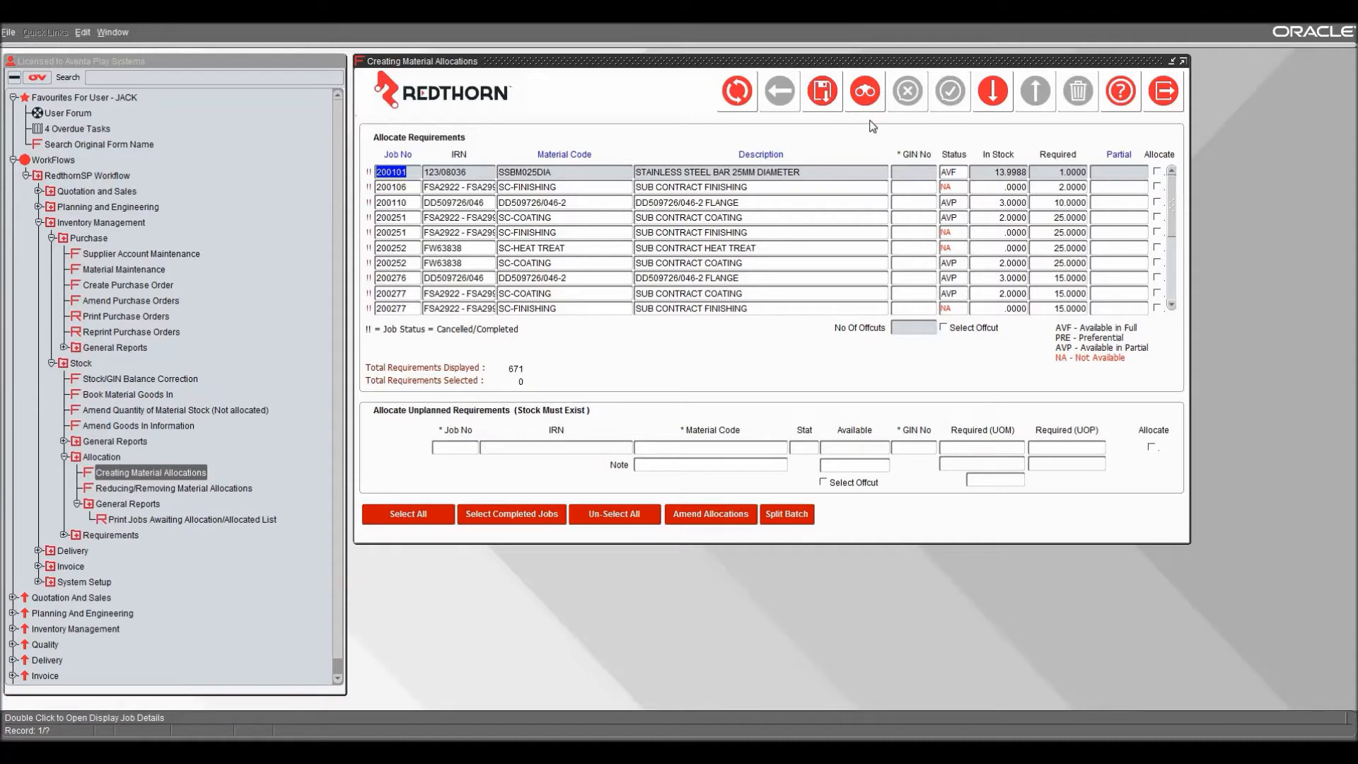
click(864, 99)
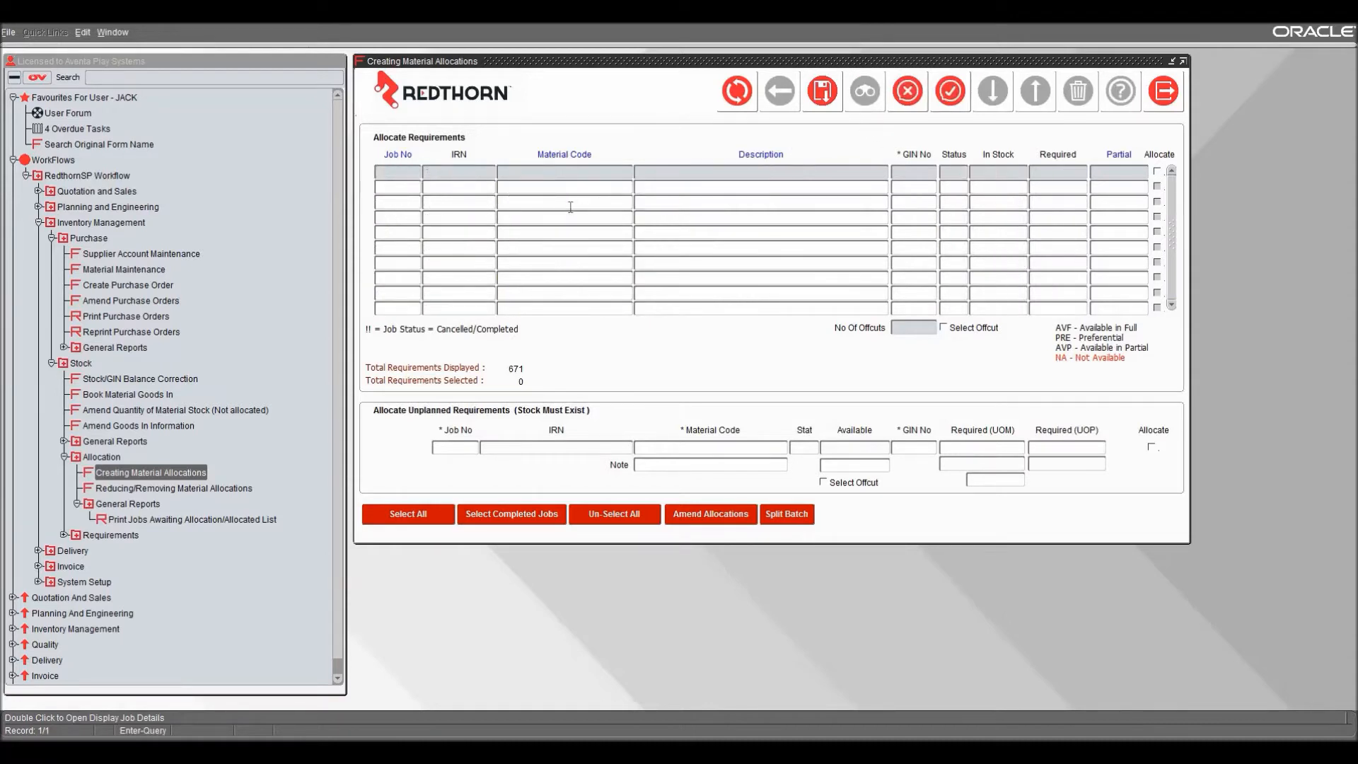
text(PURCHASING)
key(BackSpace)
key(BackSpace)
key(BackSpace)
key(BackSpace)
key(BackSpace)
key(BackSpace)
key(BackSpace)
key(BackSpace)
key(BackSpace)
key(BackSpace)
text(2007)
text(2)
text(%)
click(950, 90)
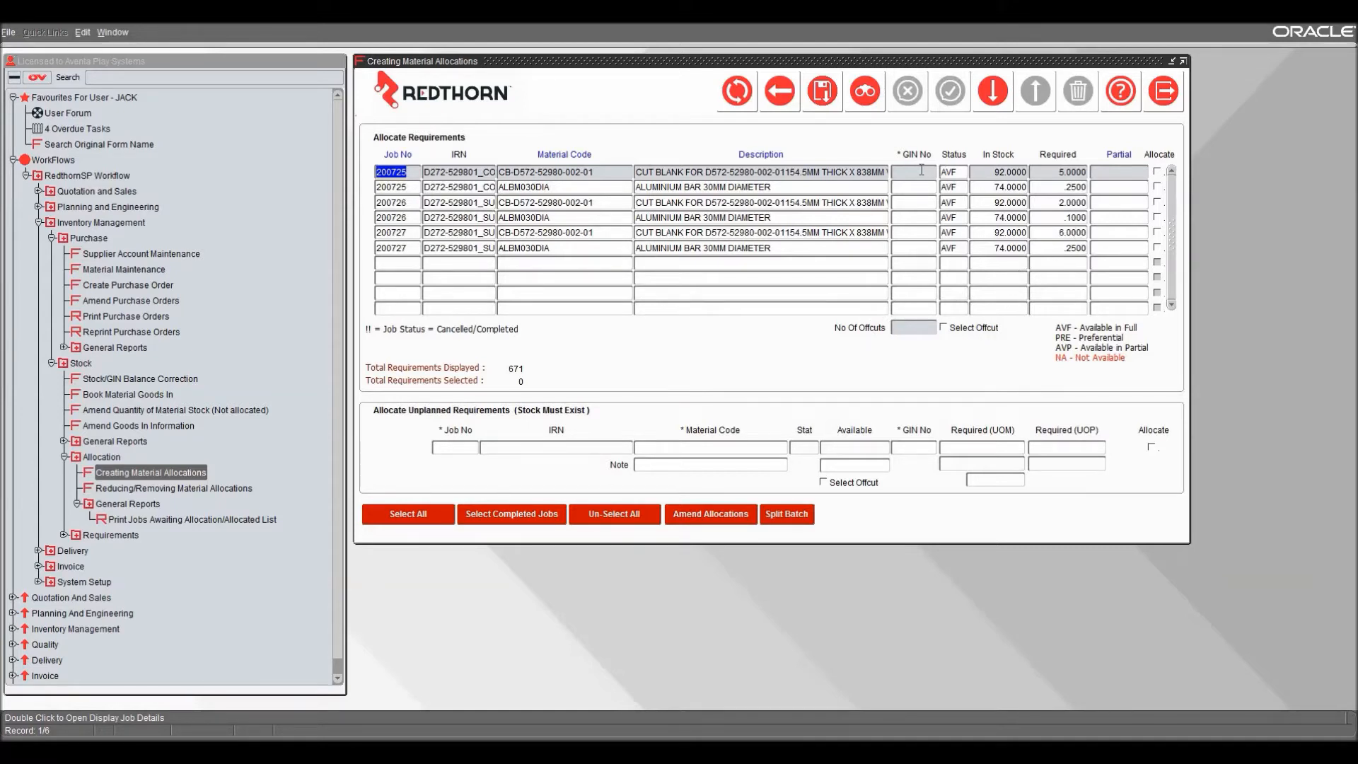
Set a partial quantity of 4 for the job 200725 cut blank, and mark the first five listed requirements for allocation.
click(1136, 173)
text(4)
click(1157, 172)
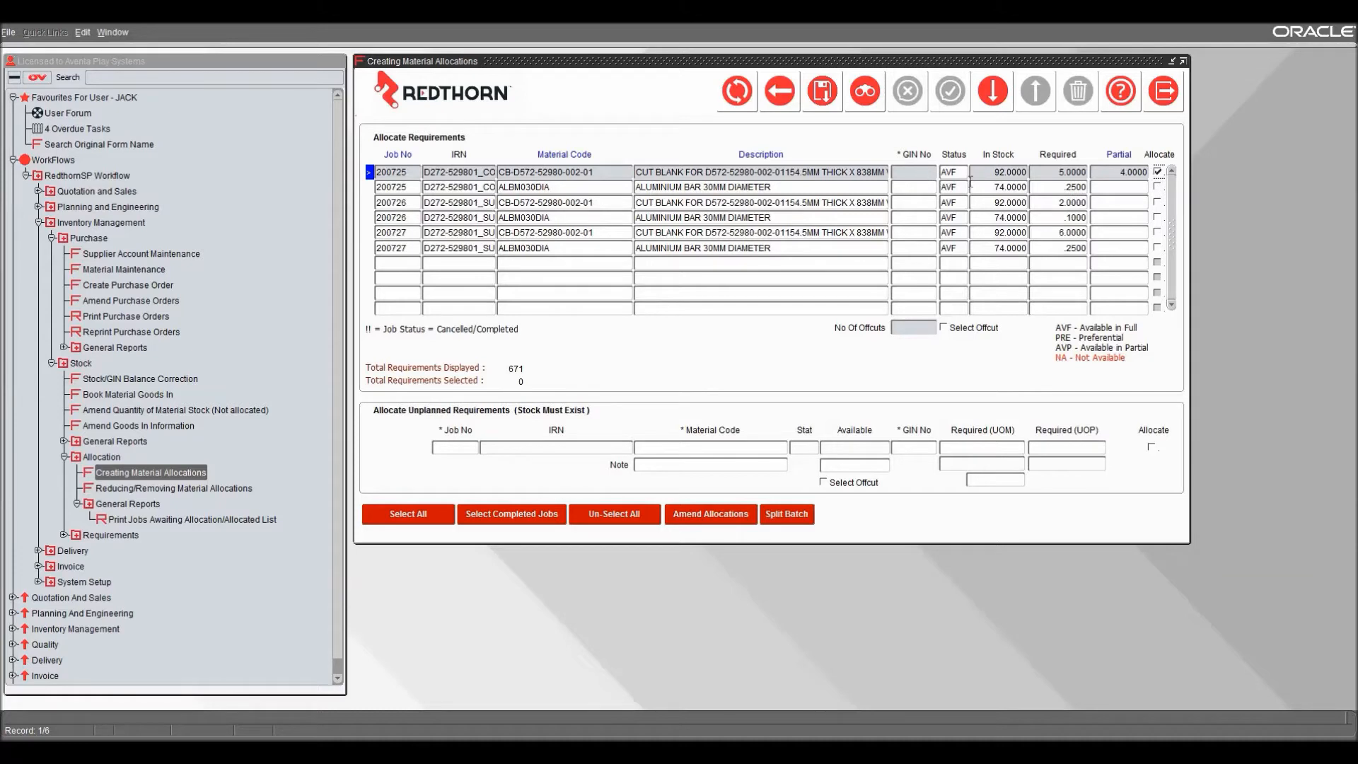
click(1157, 187)
click(1158, 203)
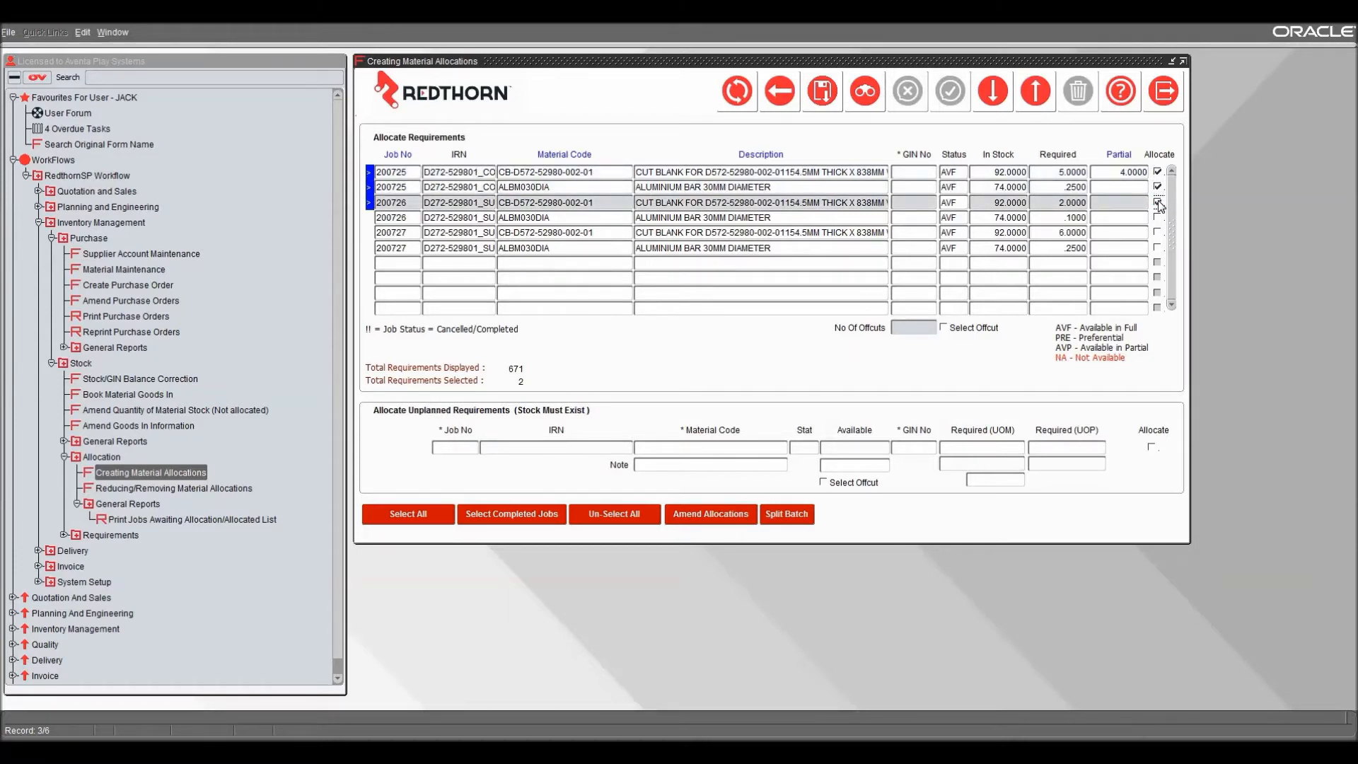
click(1158, 217)
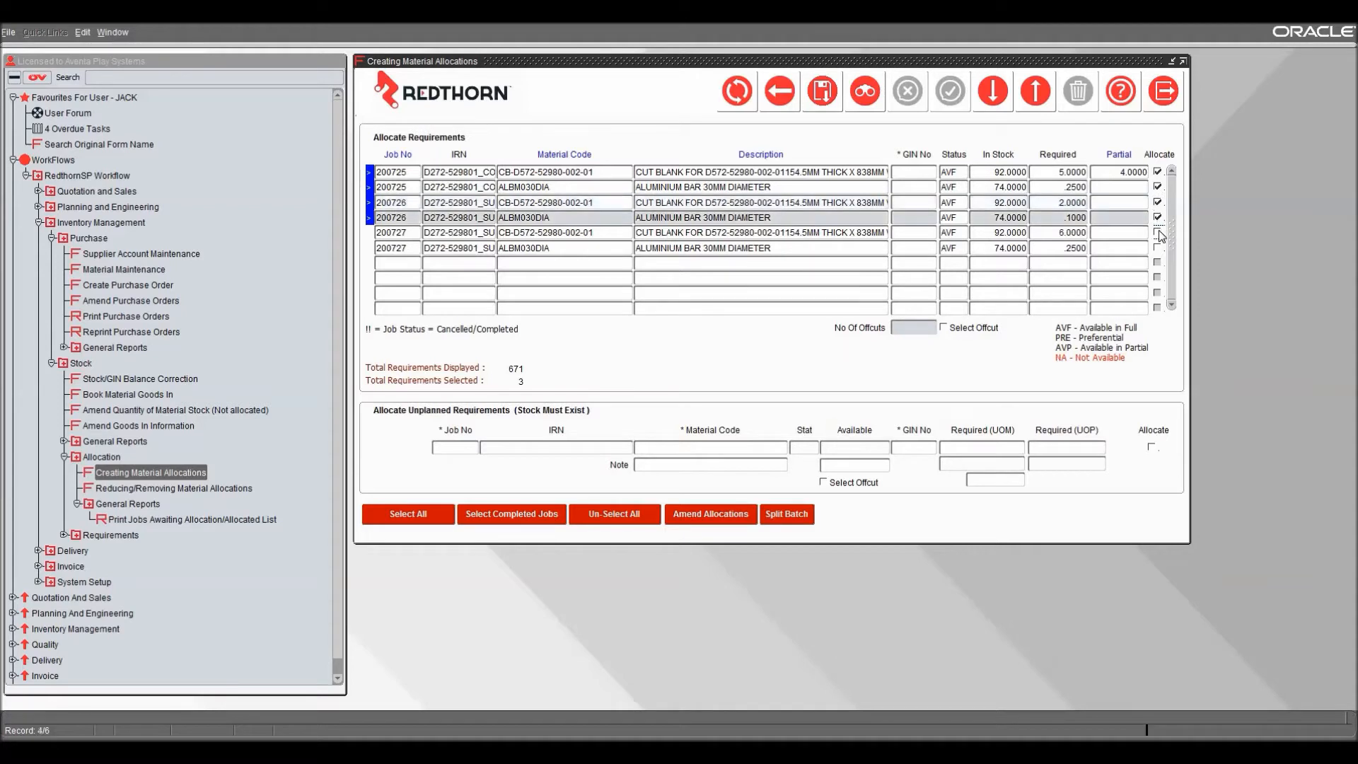
click(1158, 232)
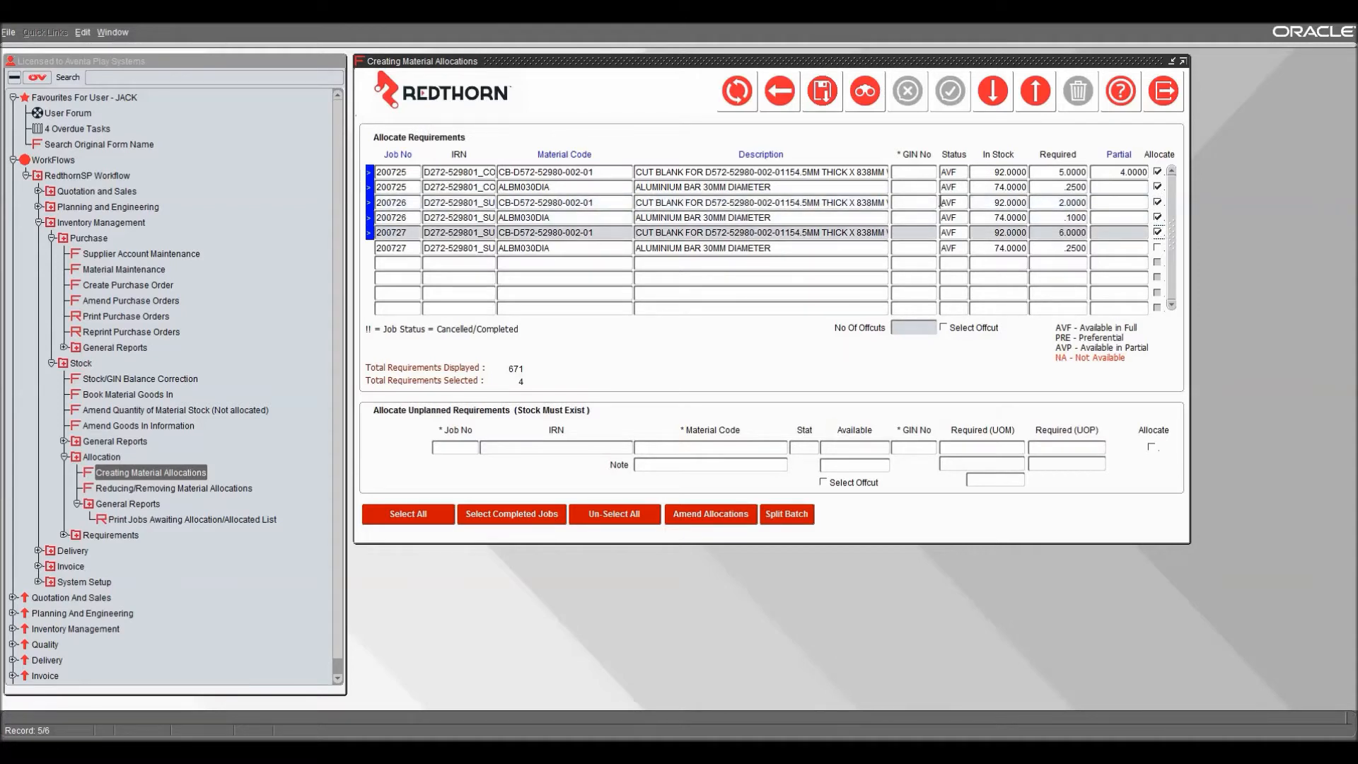
Check the GIN choices for the job 200727 cut blank without choosing one, and assign GIN 1653 to the job 200726 aluminium bar.
click(919, 233)
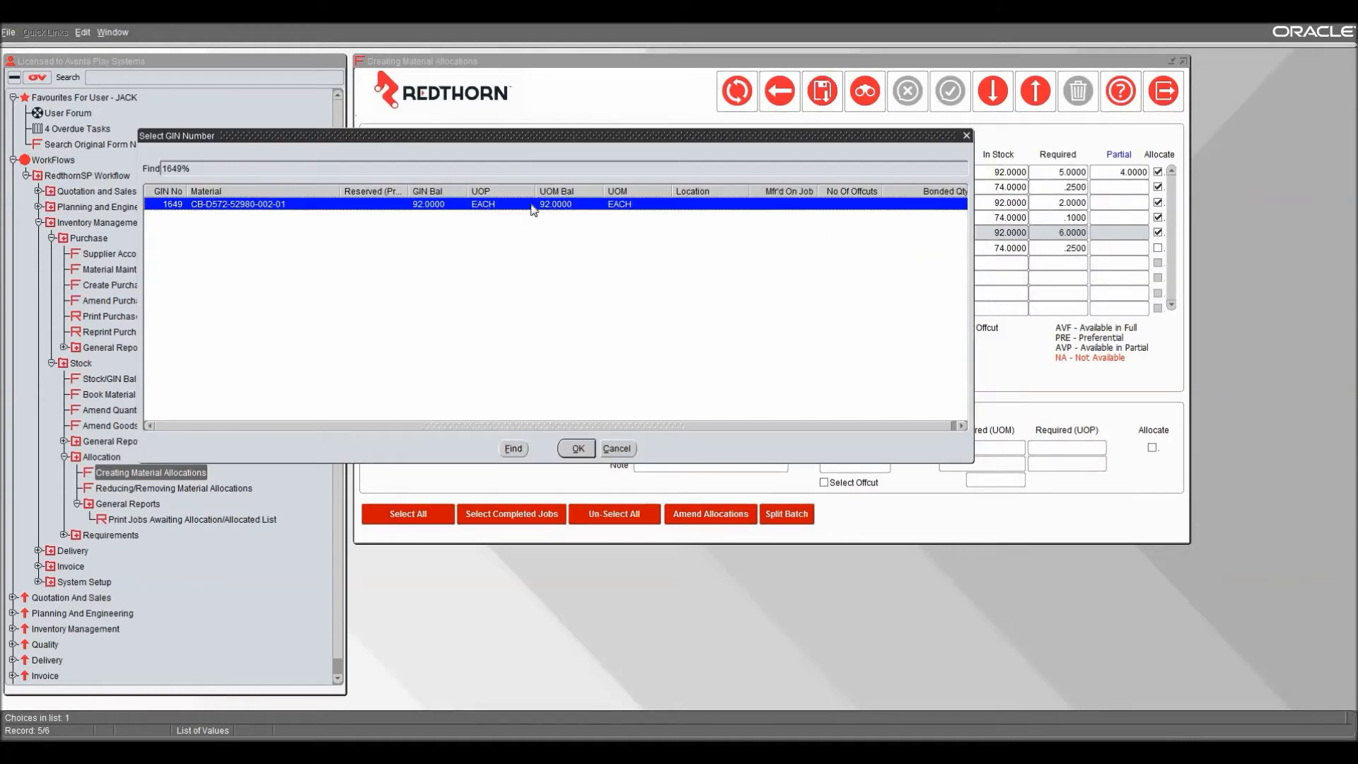
click(616, 449)
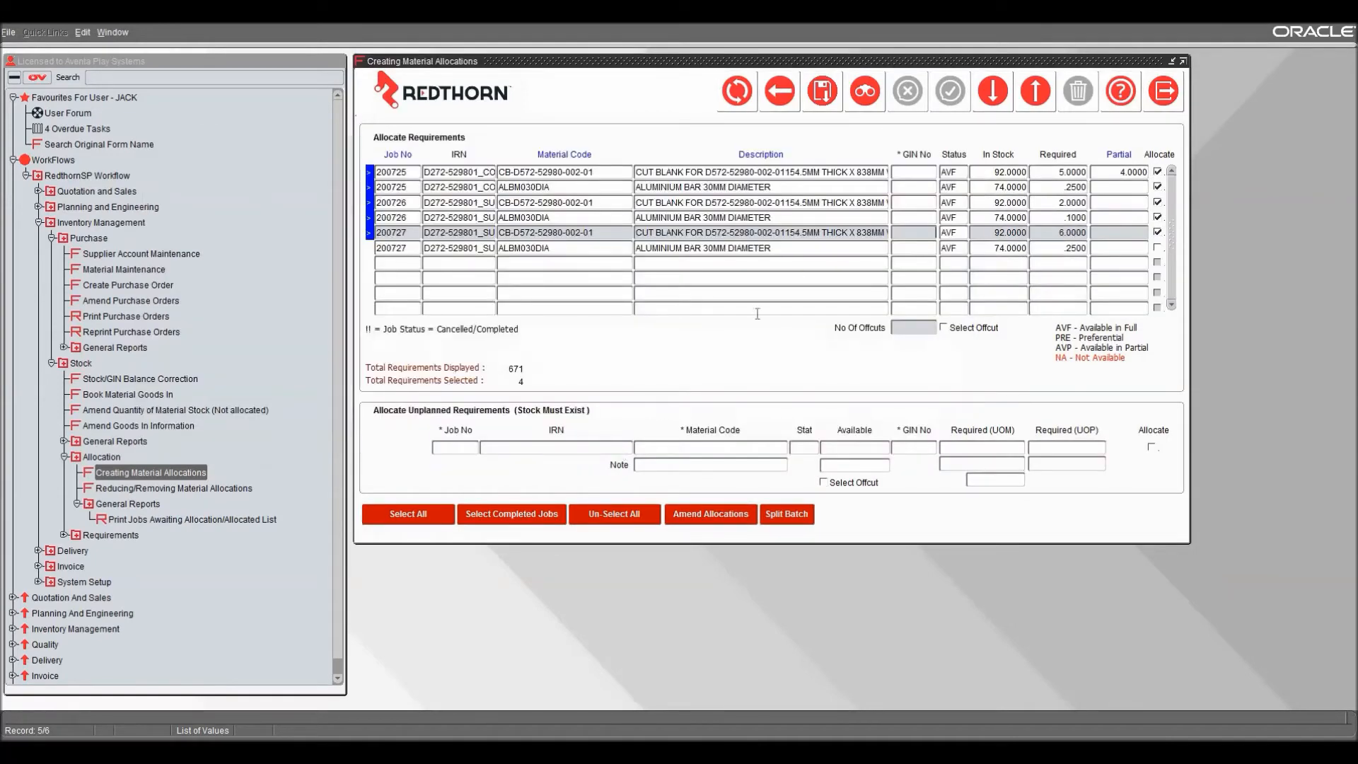
click(955, 219)
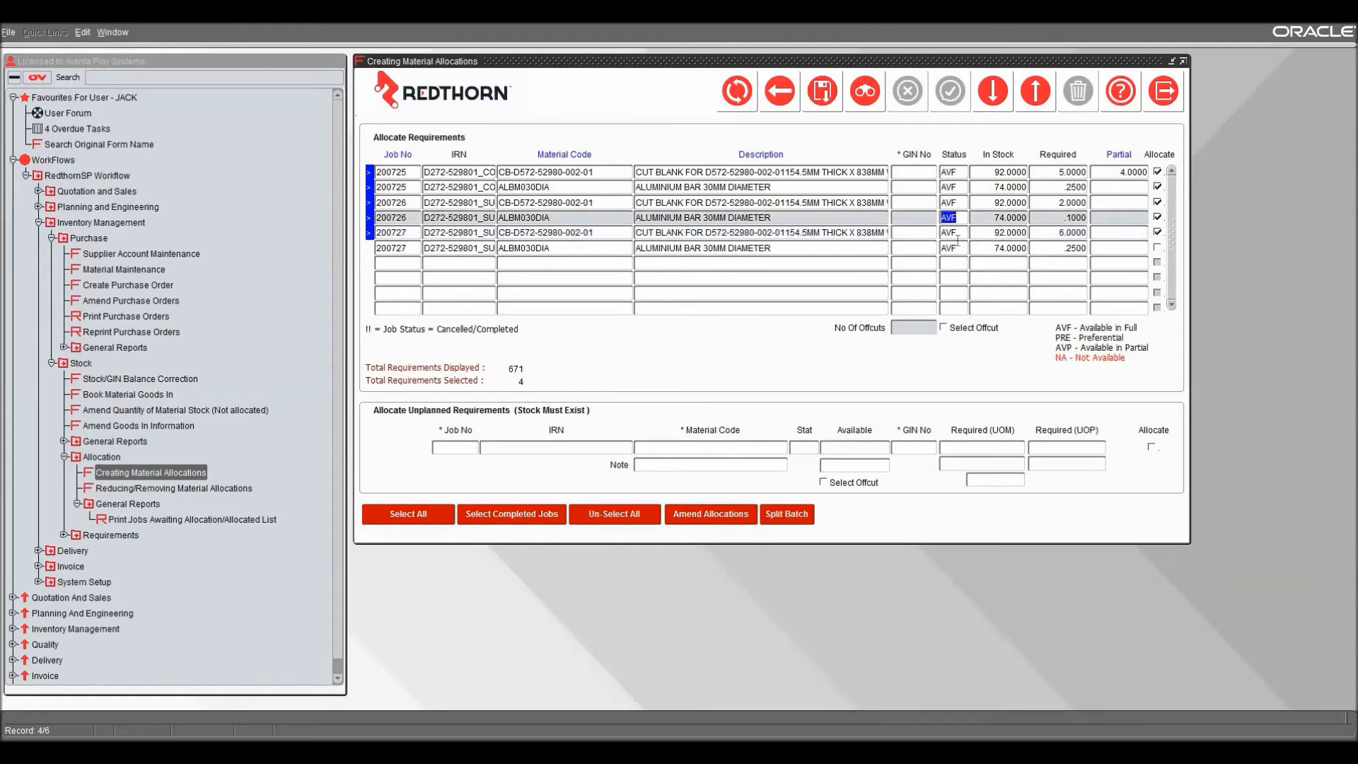
click(918, 219)
double_click(919, 222)
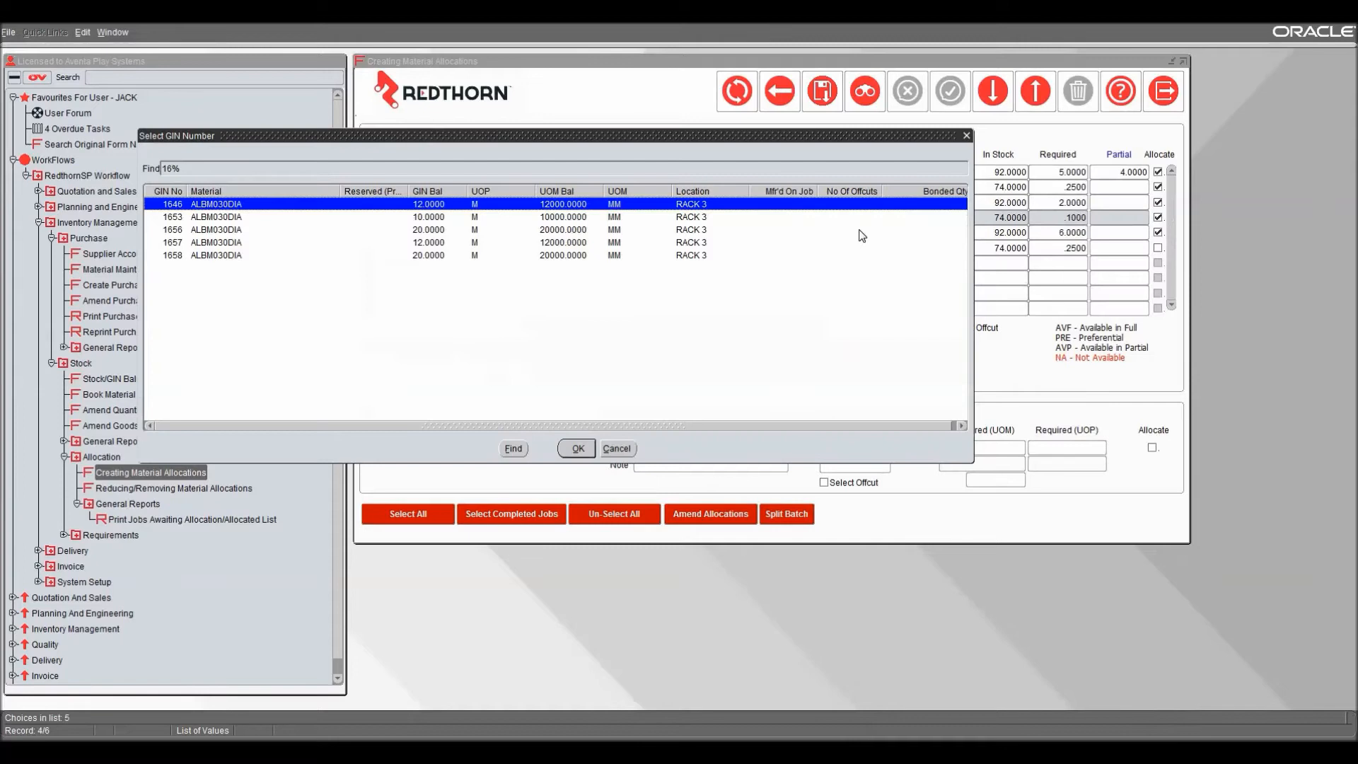
double_click(268, 222)
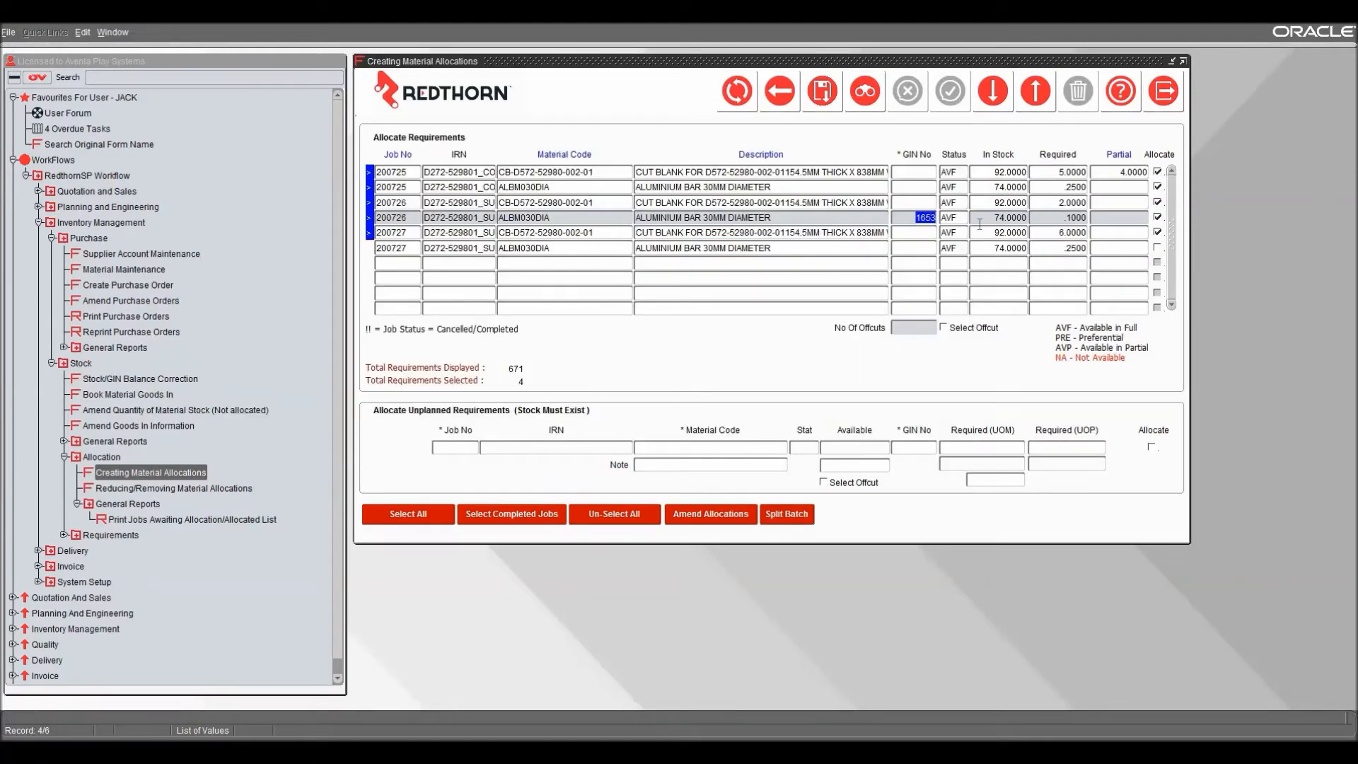
Mark the job 200727 aluminium bar for allocation, and save the allocations, closing the generated Stores Allocation Report.
click(1157, 247)
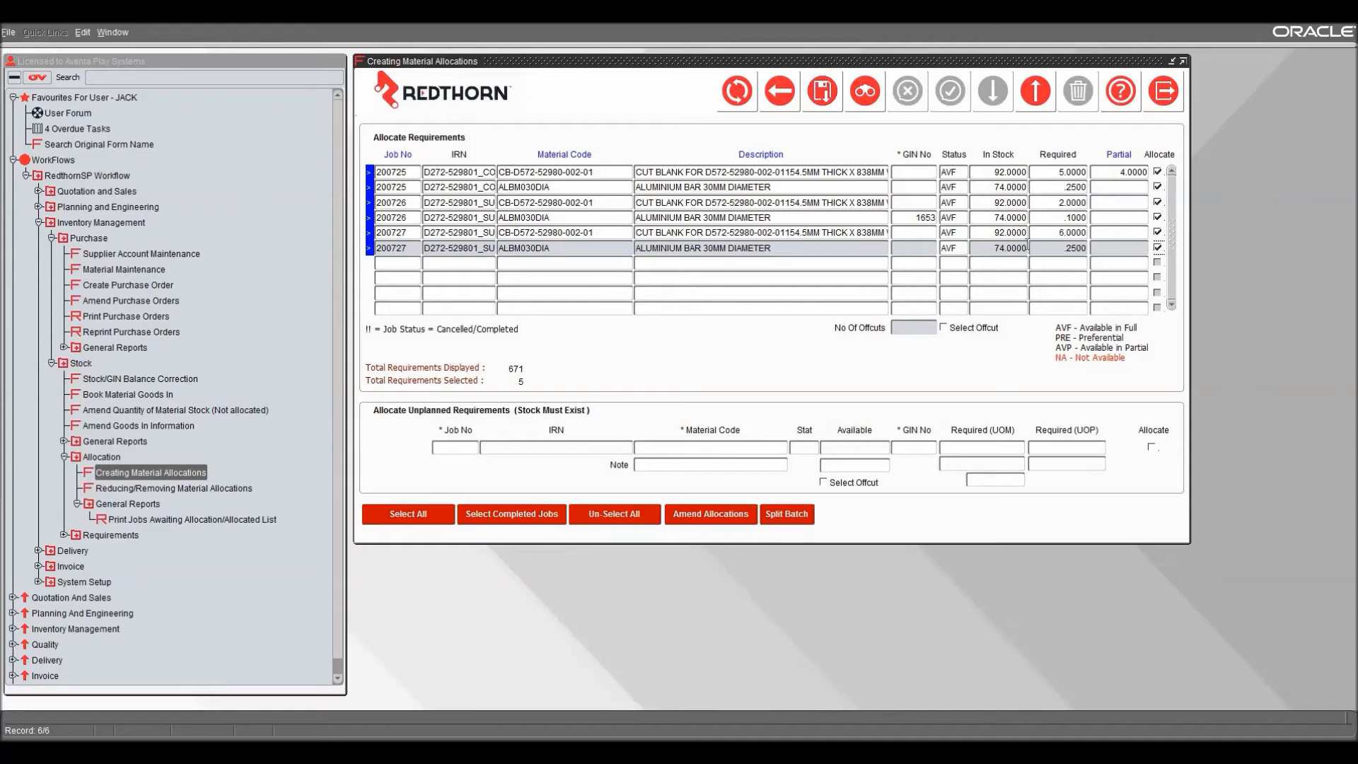
click(821, 97)
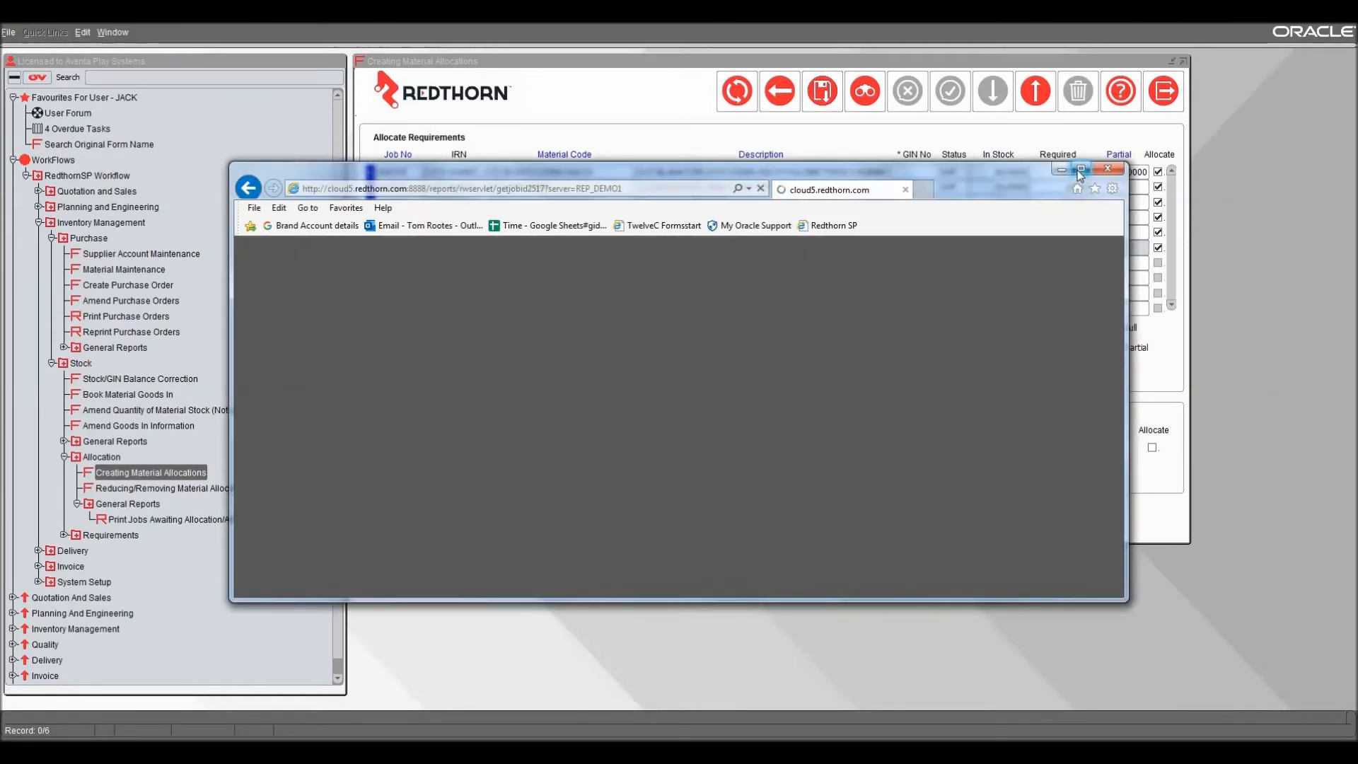
click(1080, 172)
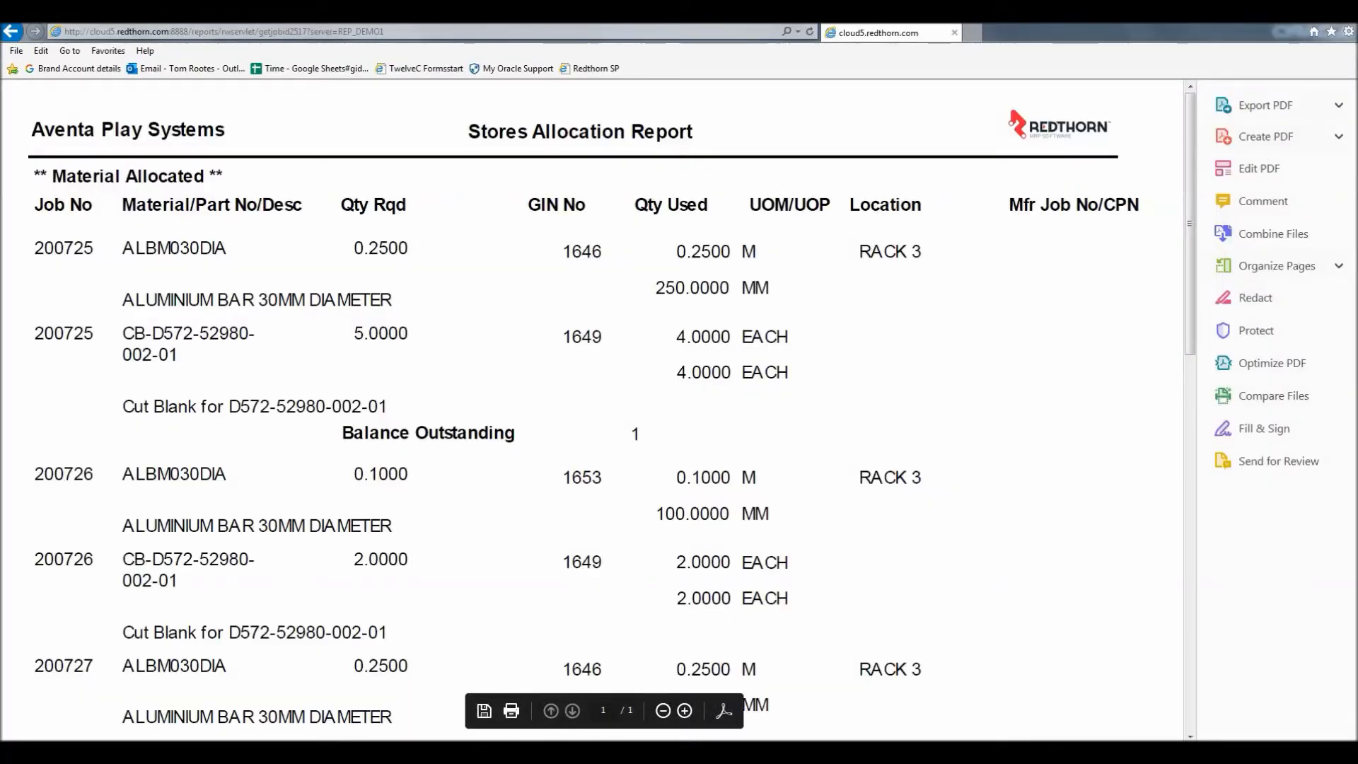
click(1342, 22)
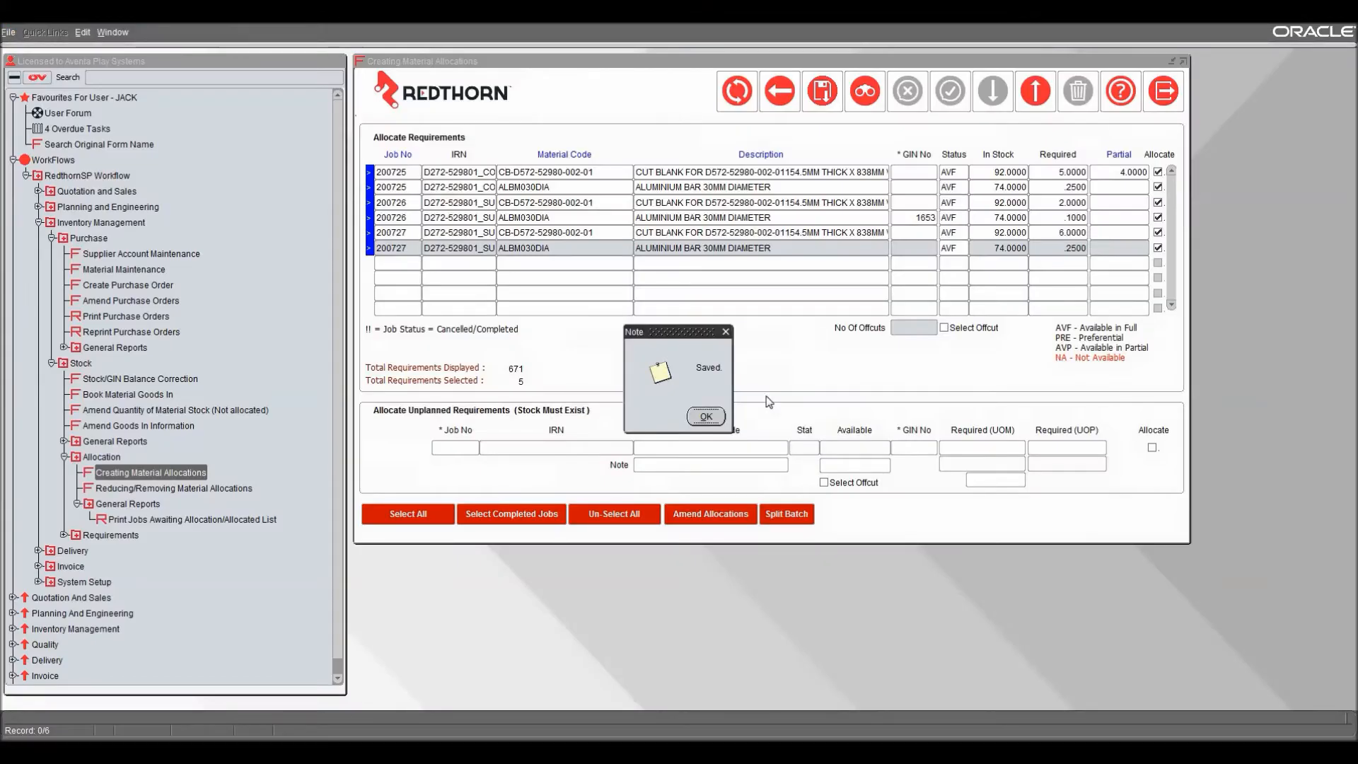
click(709, 417)
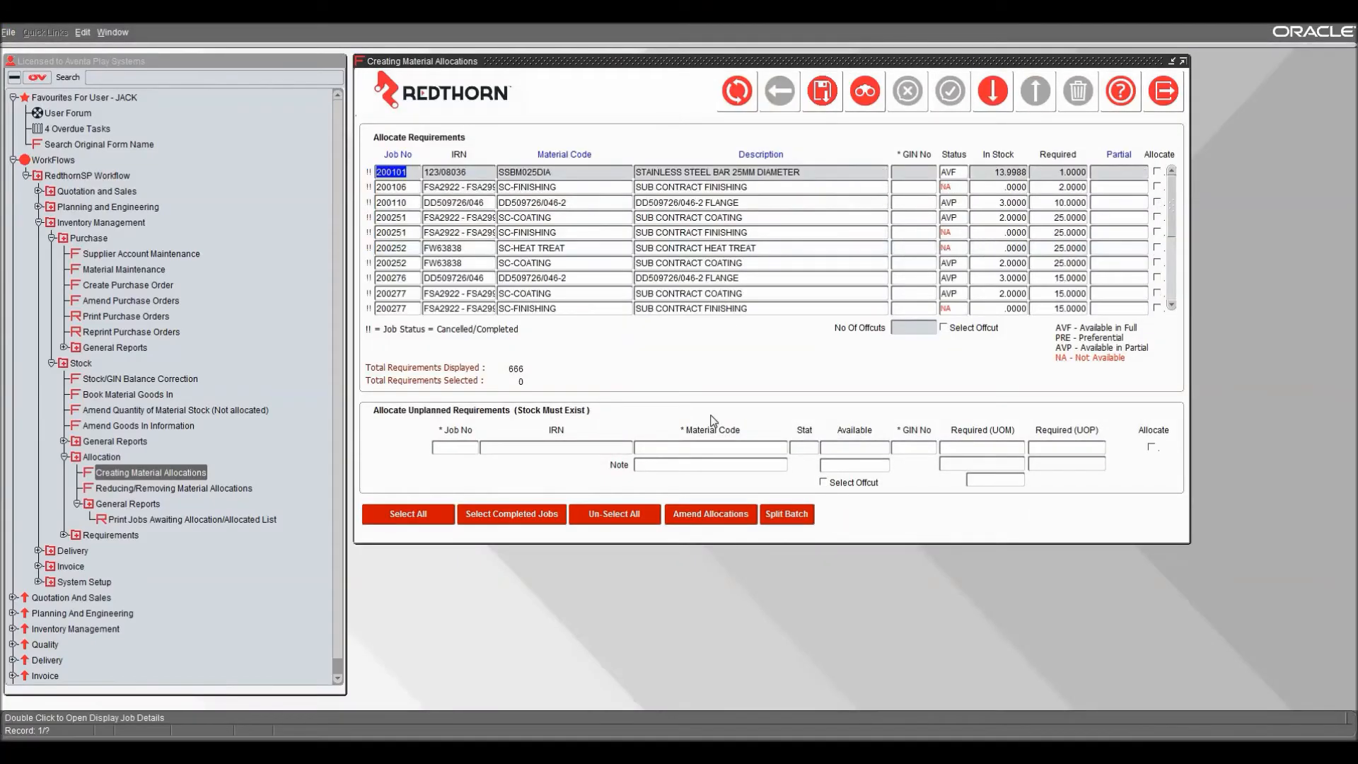
Query the requirements still outstanding for job numbers matching 20072%.
click(864, 92)
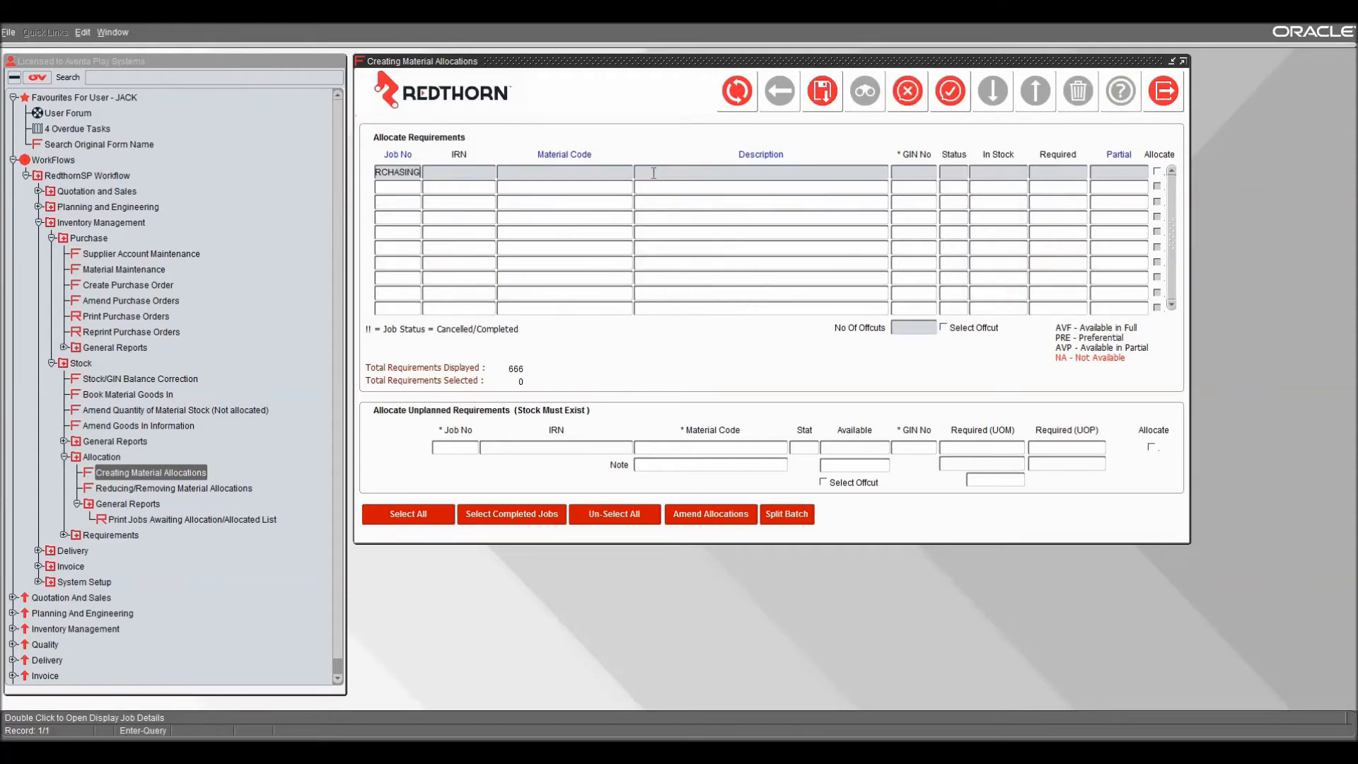
key(BackSpace)
key(BackSpace)
key(BackSpace)
key(BackSpace)
key(BackSpace)
key(BackSpace)
key(BackSpace)
key(BackSpace)
key(BackSpace)
key(BackSpace)
text(200)
text(72)
text(%)
click(951, 92)
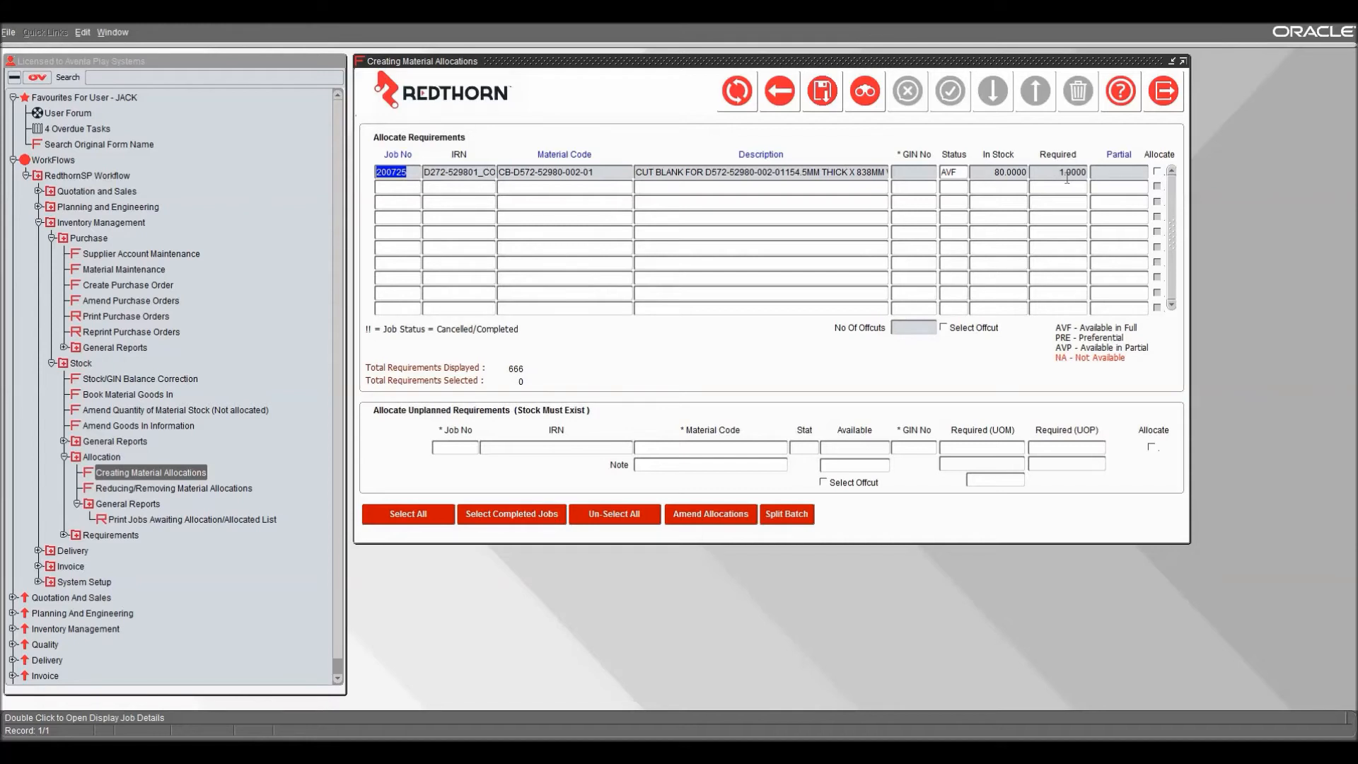
Allocate the outstanding cut blank requirement for job 200725 and save it, closing the resulting allocation report.
click(1157, 172)
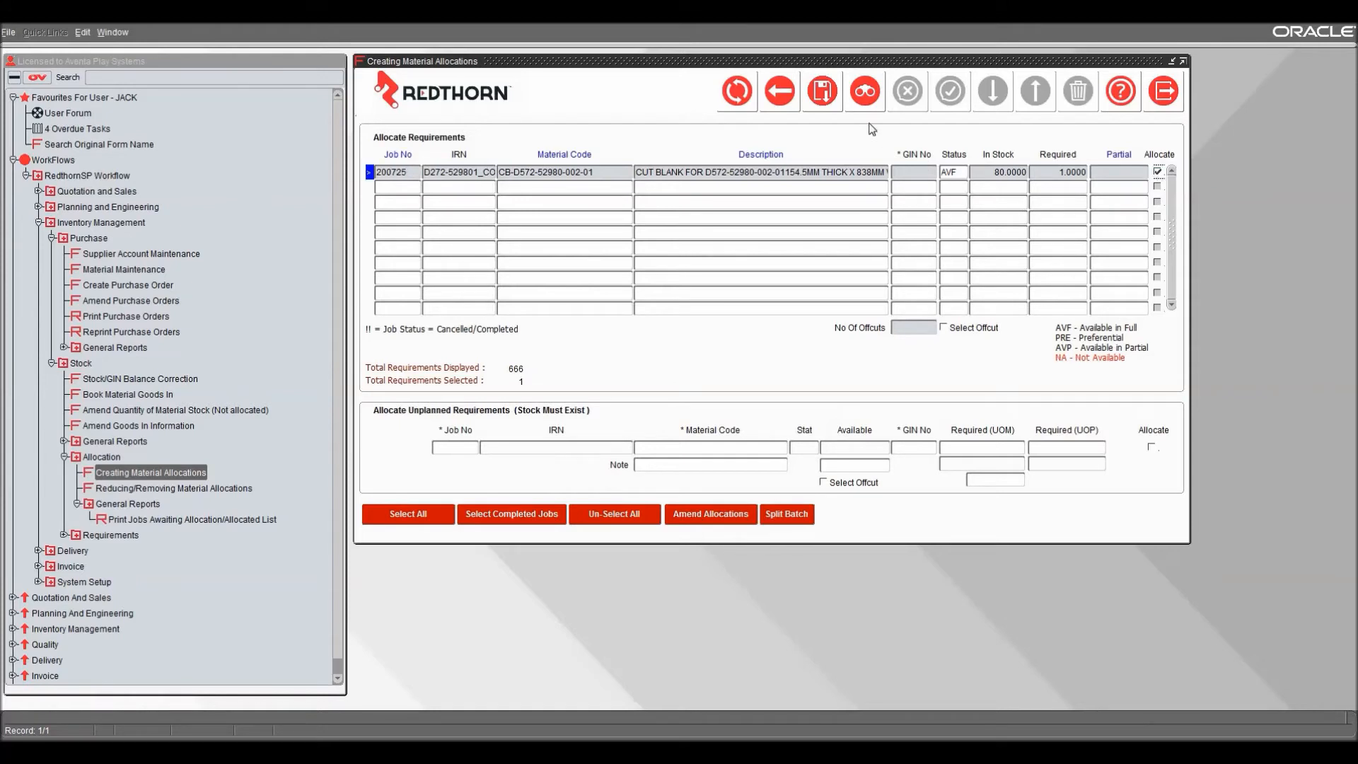
click(820, 98)
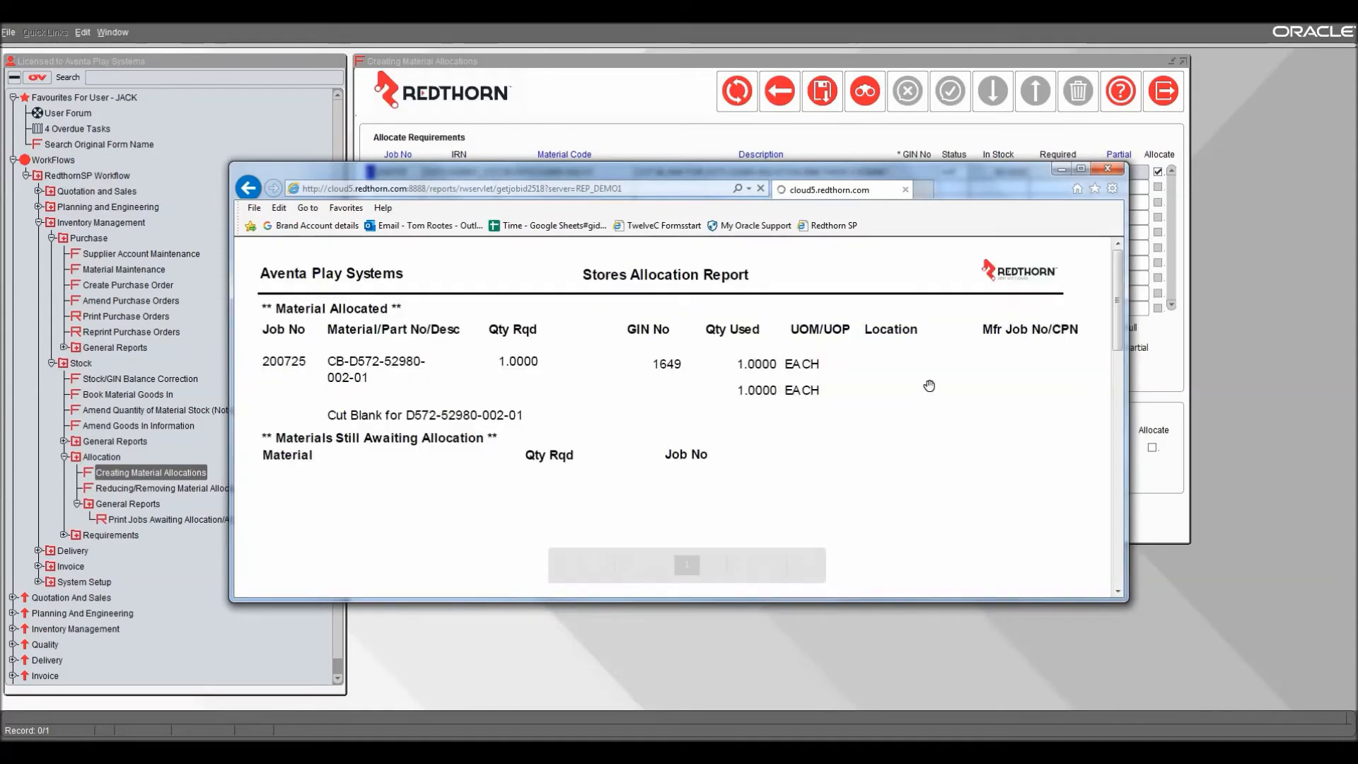
click(1108, 168)
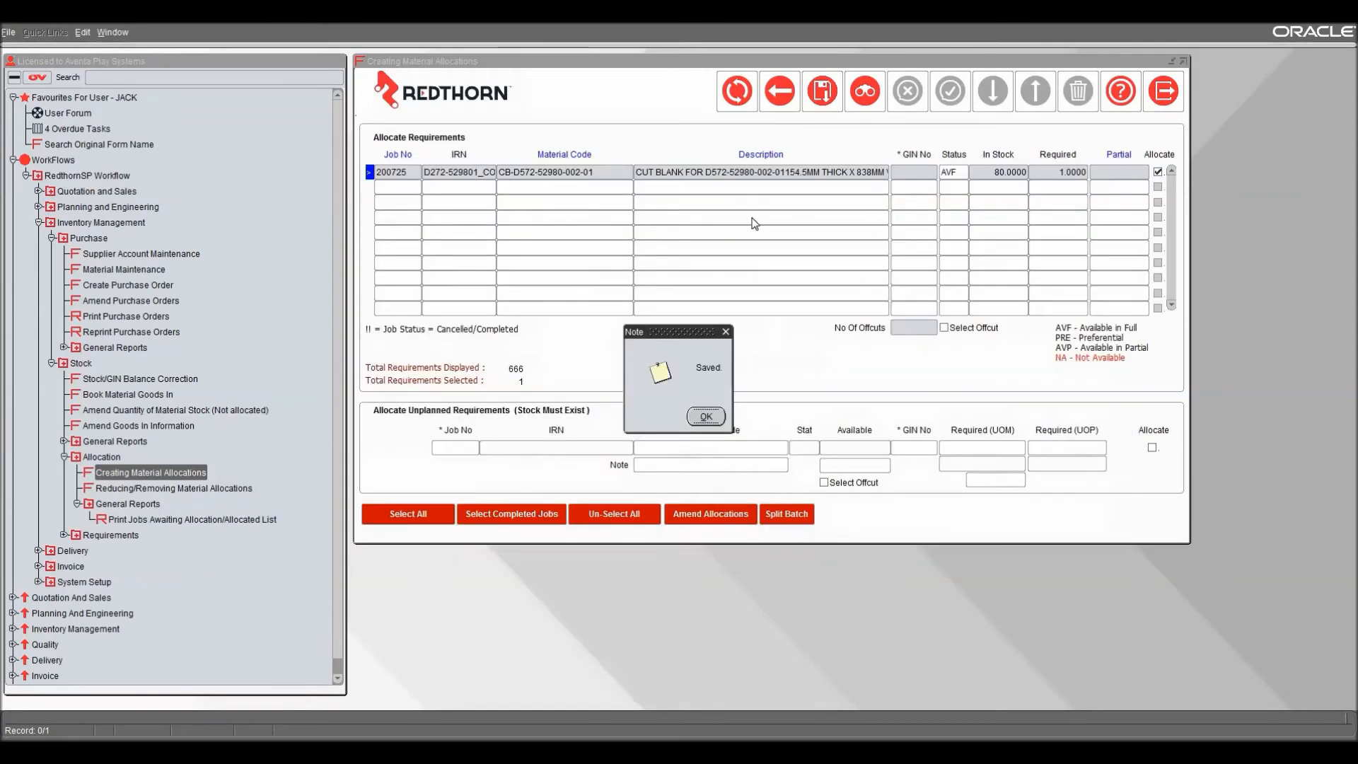
click(705, 417)
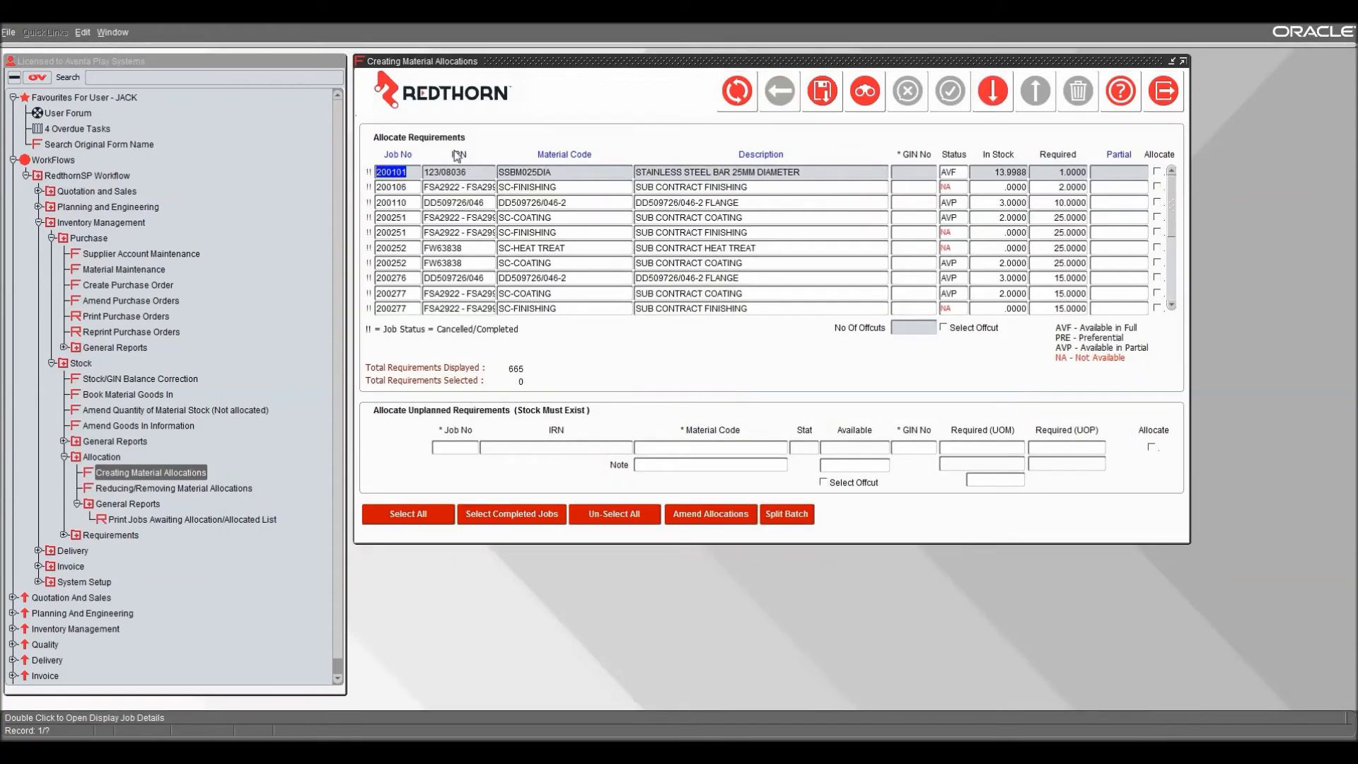
Rerun the 20072% job number query to check for any unallocated requirements.
click(862, 98)
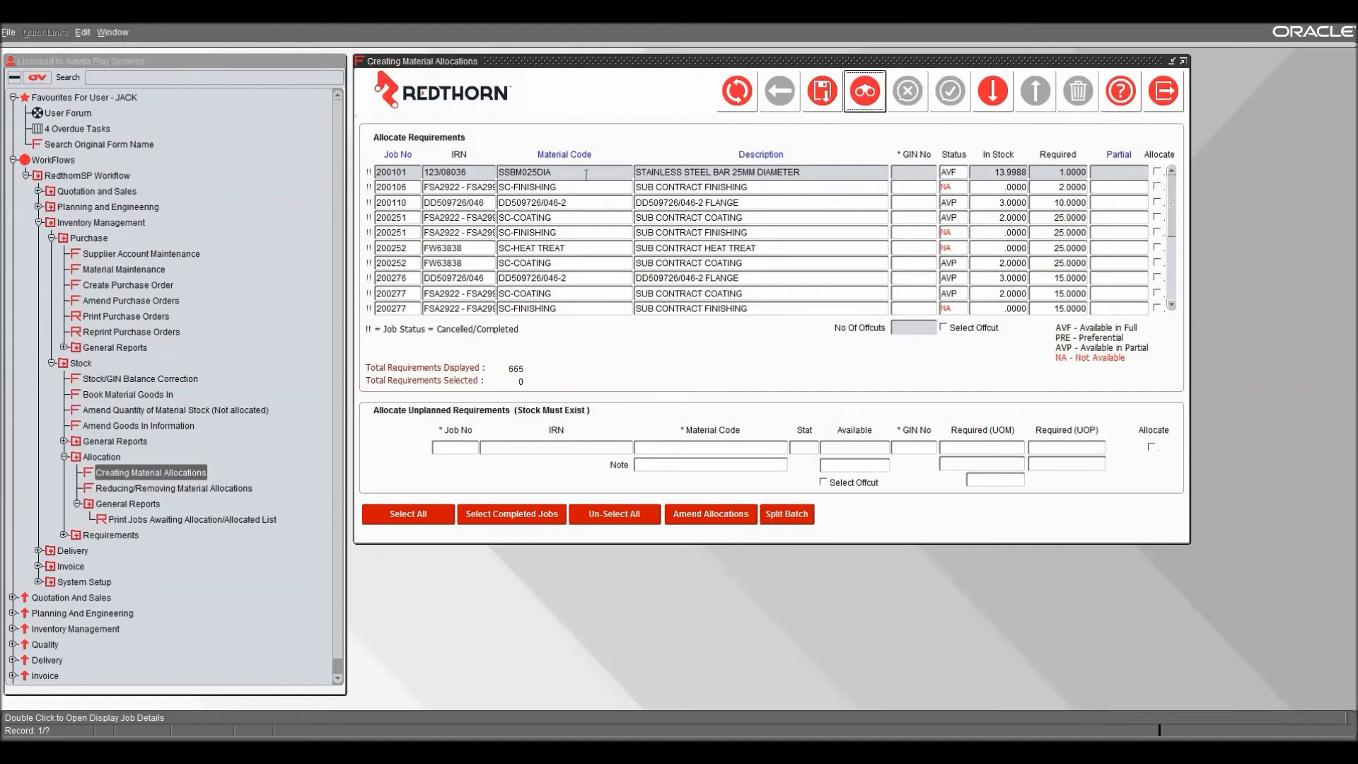
text(2007)
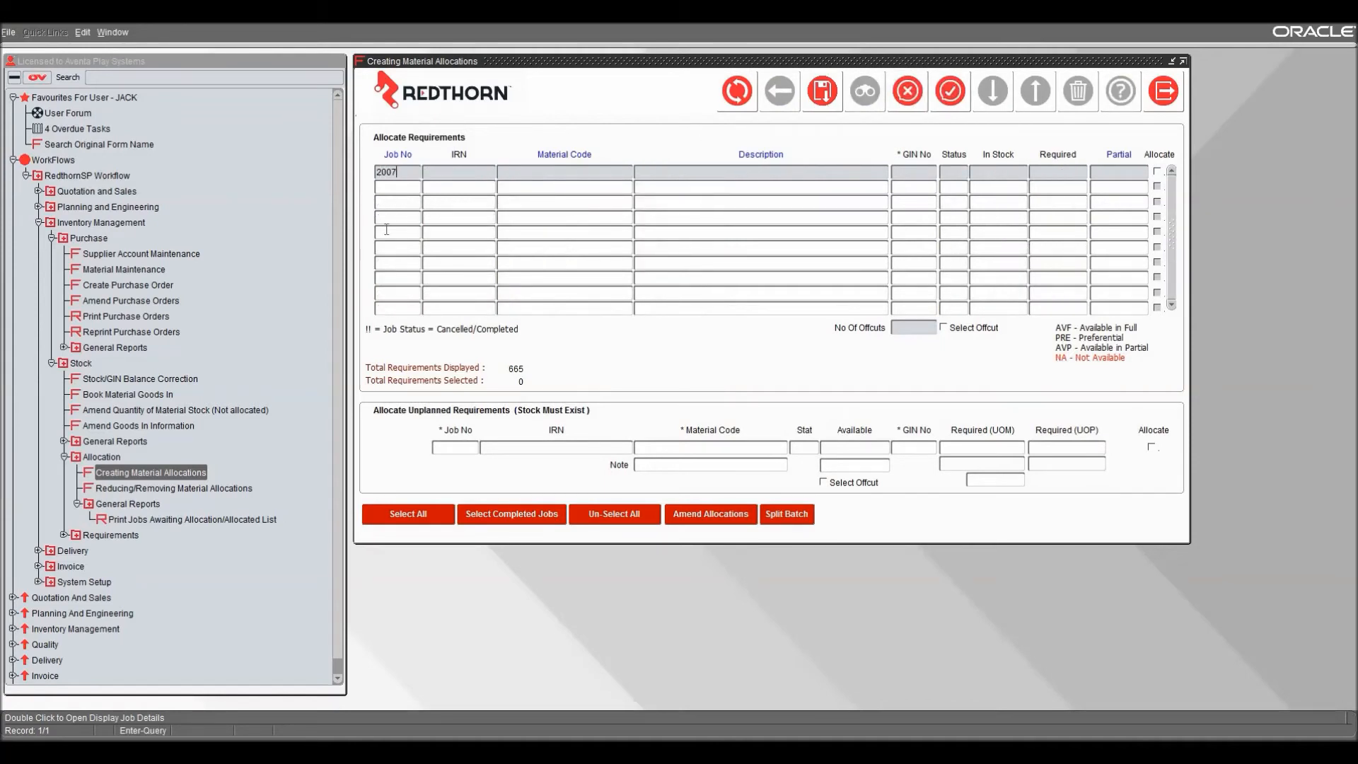
text(2%)
click(949, 93)
click(746, 417)
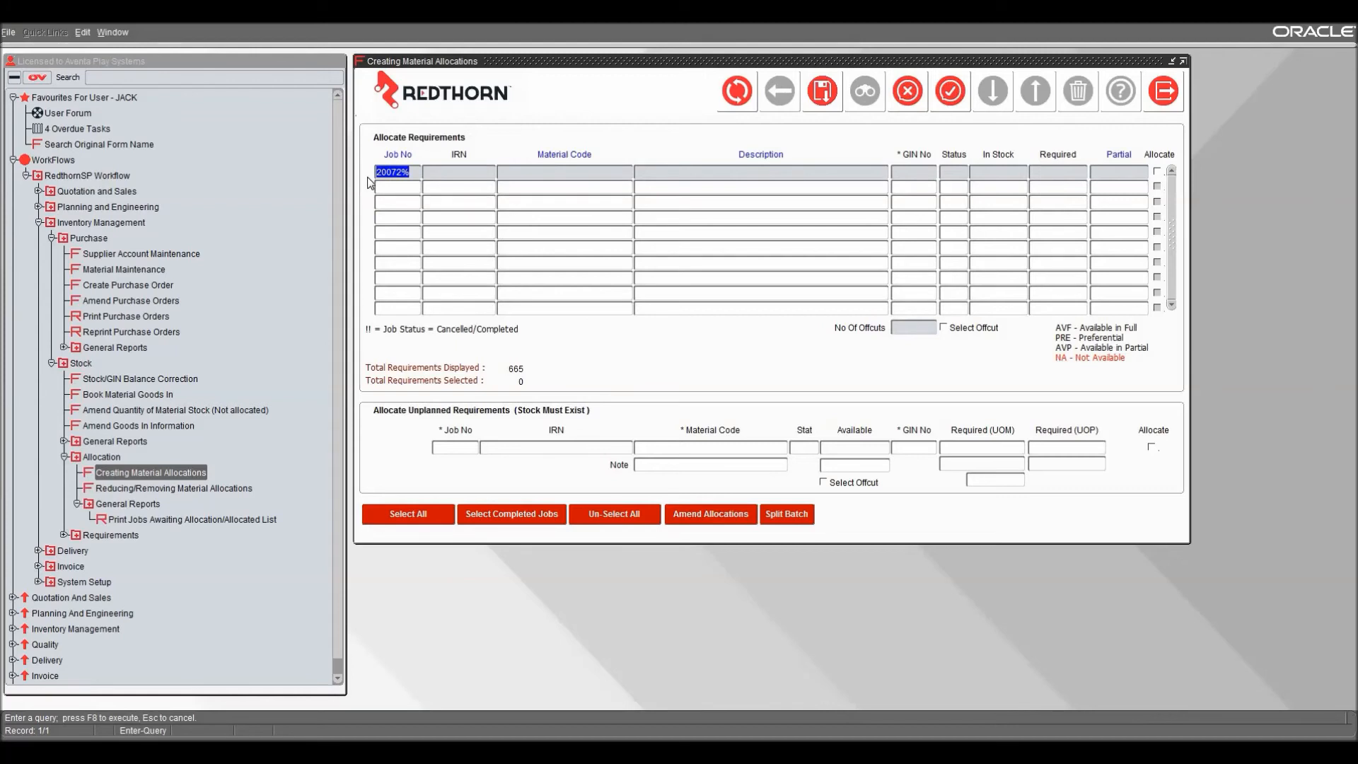
Clear the job number criterion and cancel query mode in the allocation form.
key(BackSpace)
click(462, 451)
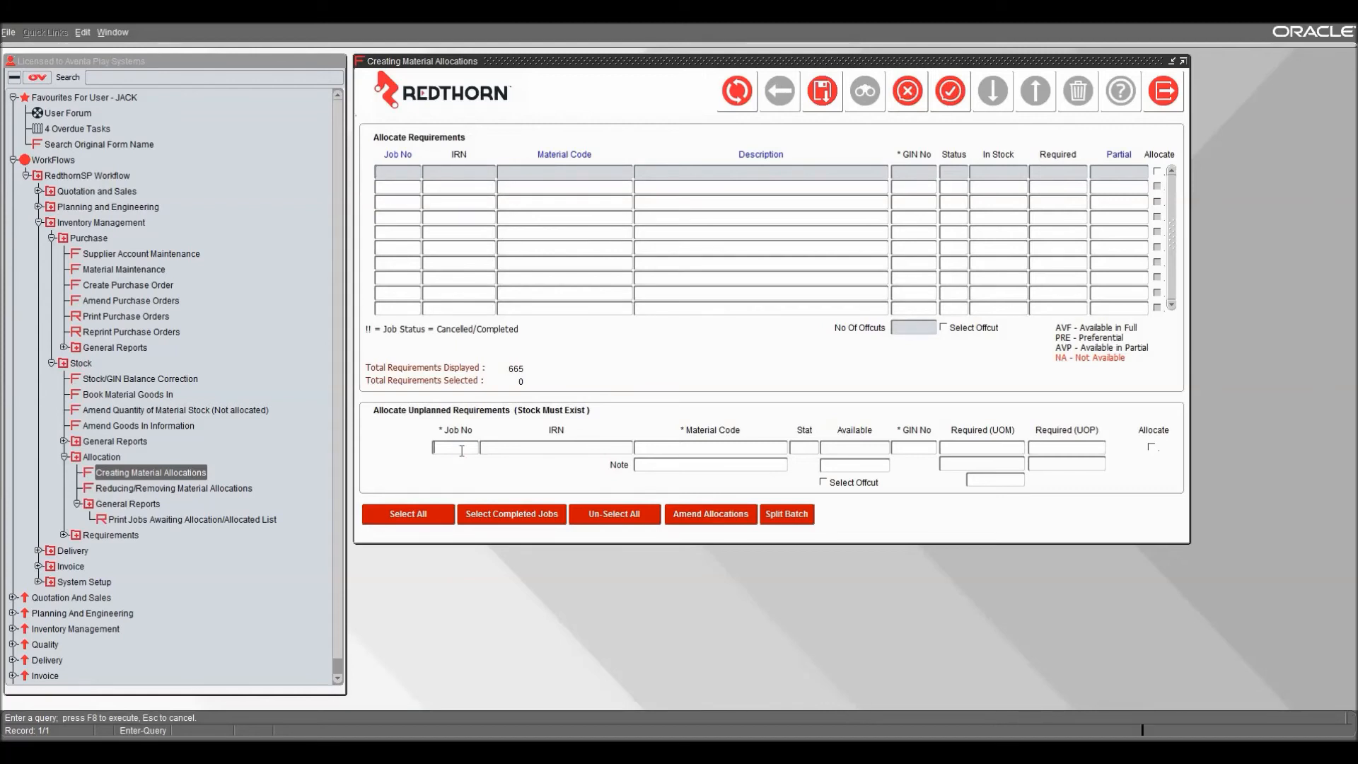
click(737, 90)
click(737, 87)
click(910, 91)
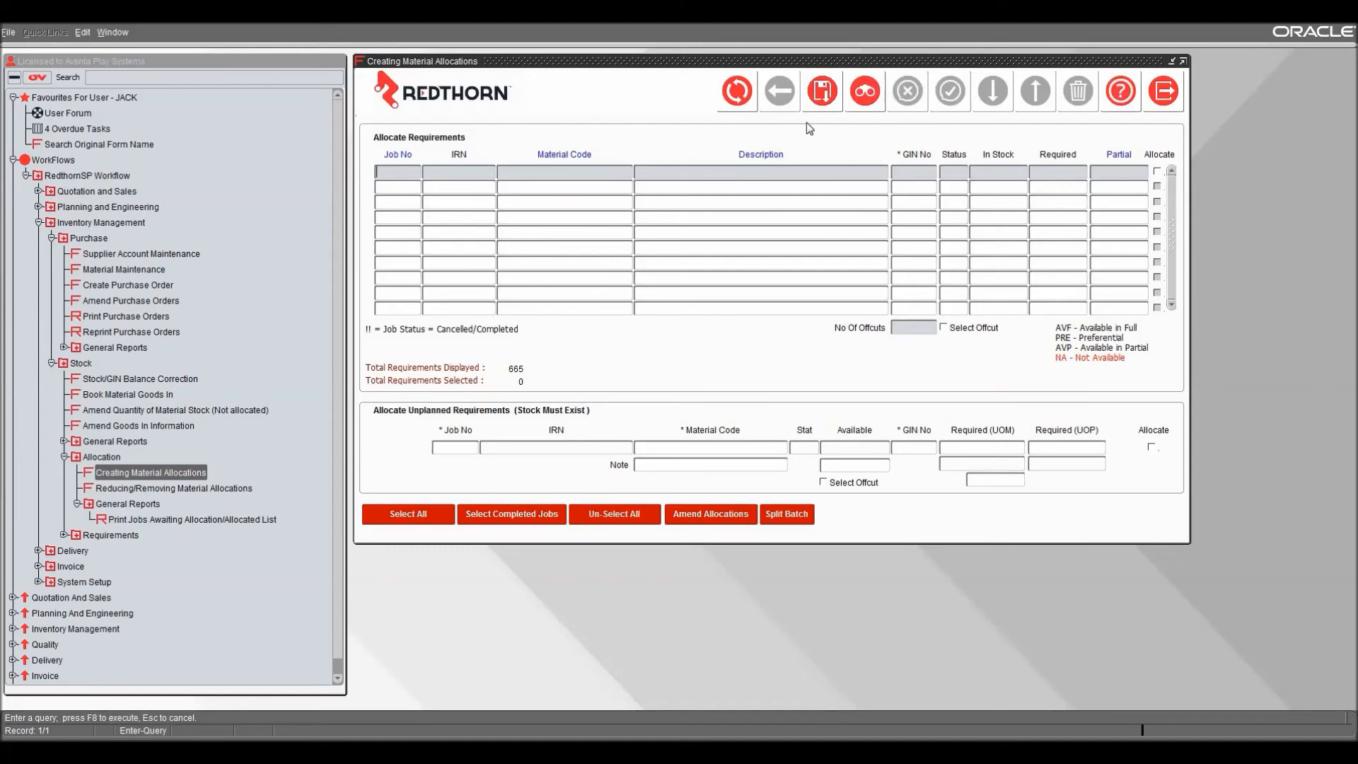
Enter an unplanned requirement for job 200725 with material code ALBM040DIA.
click(454, 446)
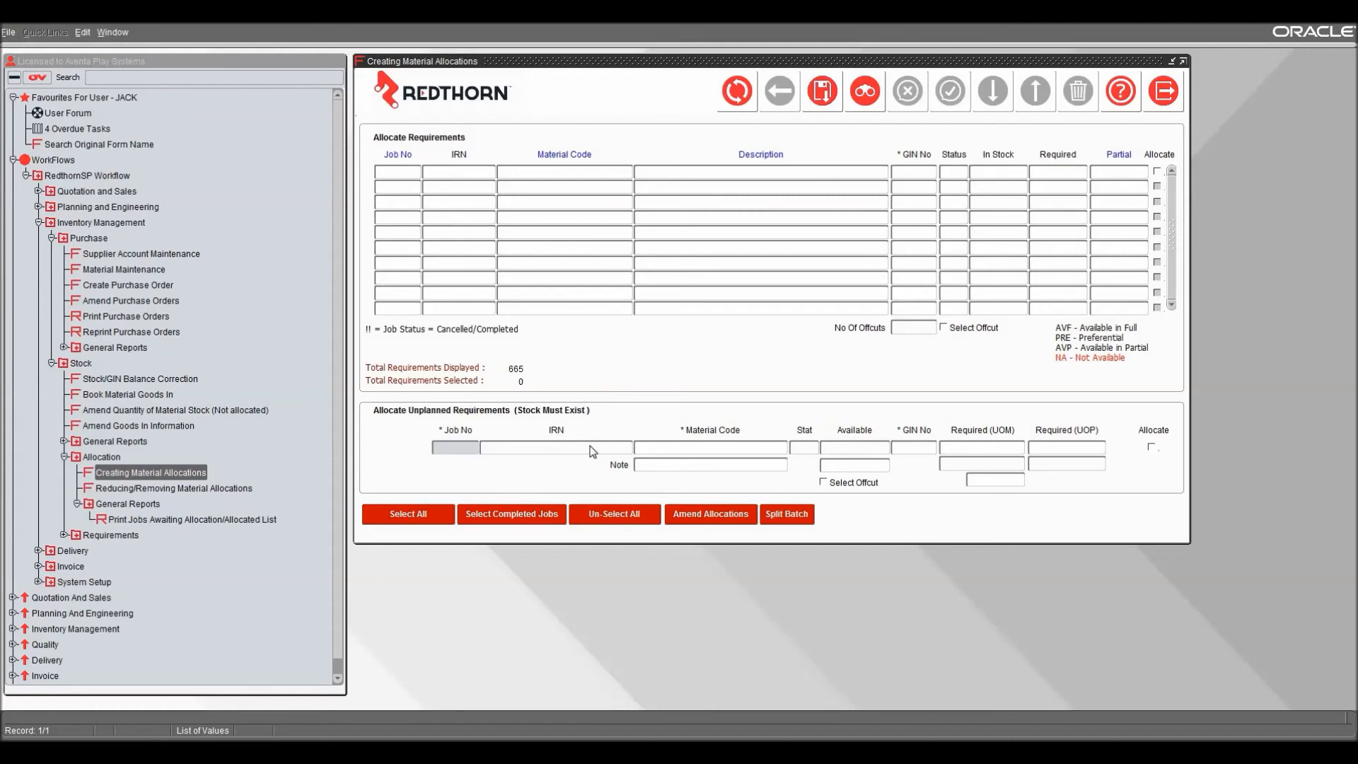
text(200725)
key(Tab)
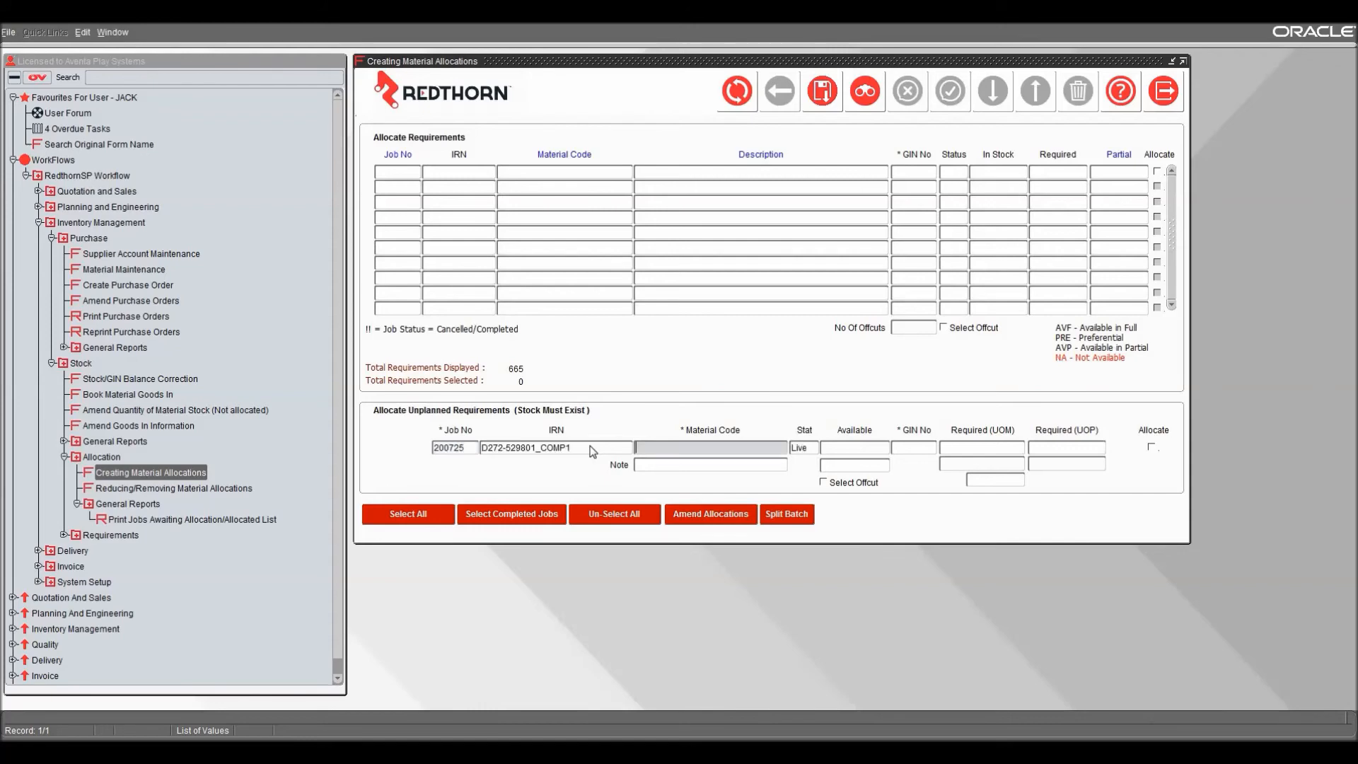
double_click(727, 446)
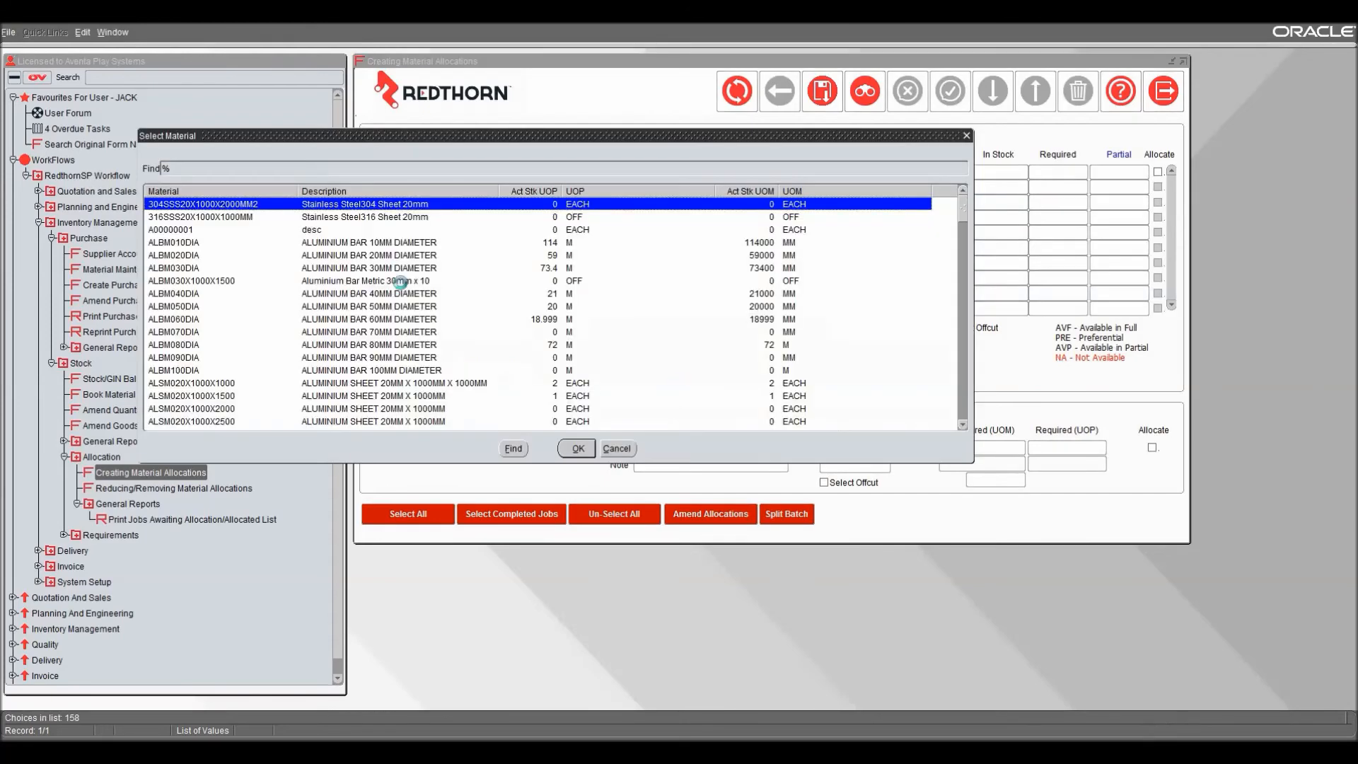
double_click(400, 293)
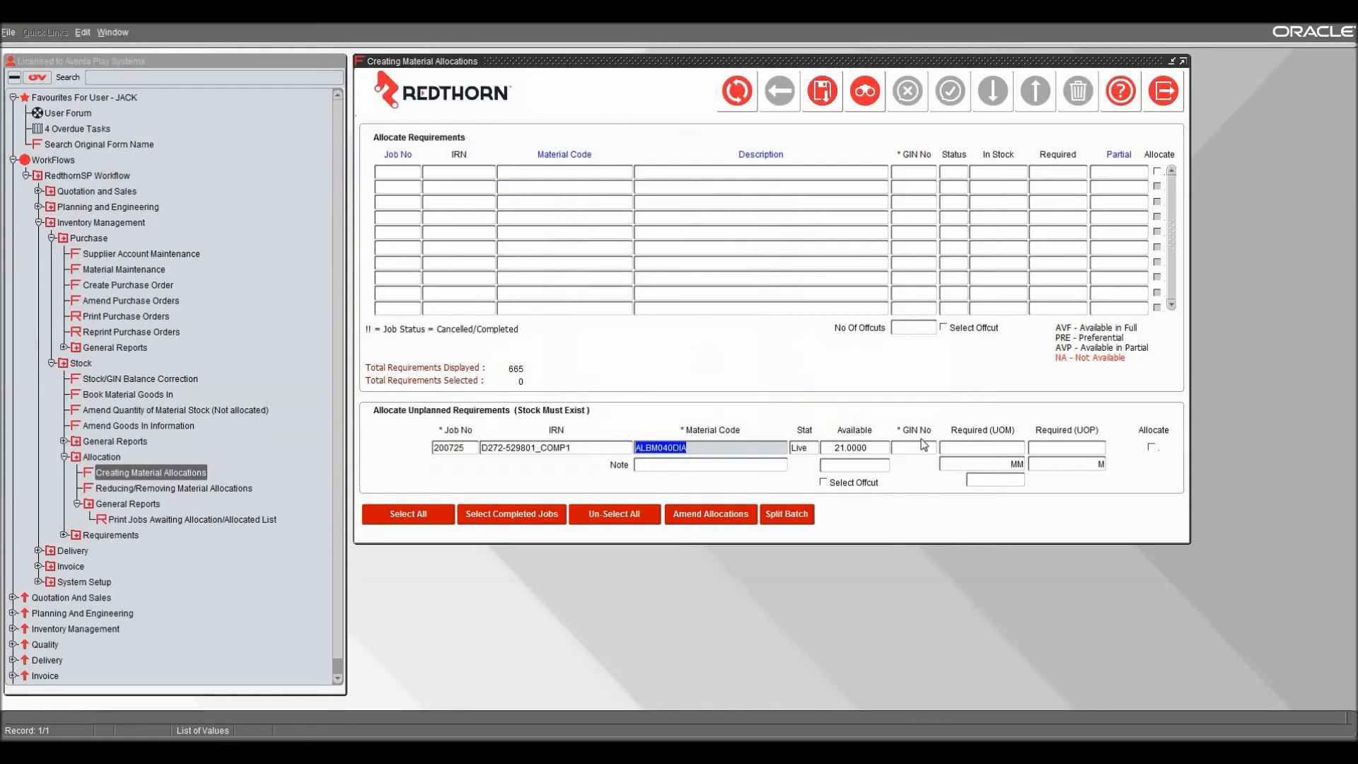
Set the unplanned requirement's Required (UOM) quantity to .25 MM and mark it for allocation.
click(928, 448)
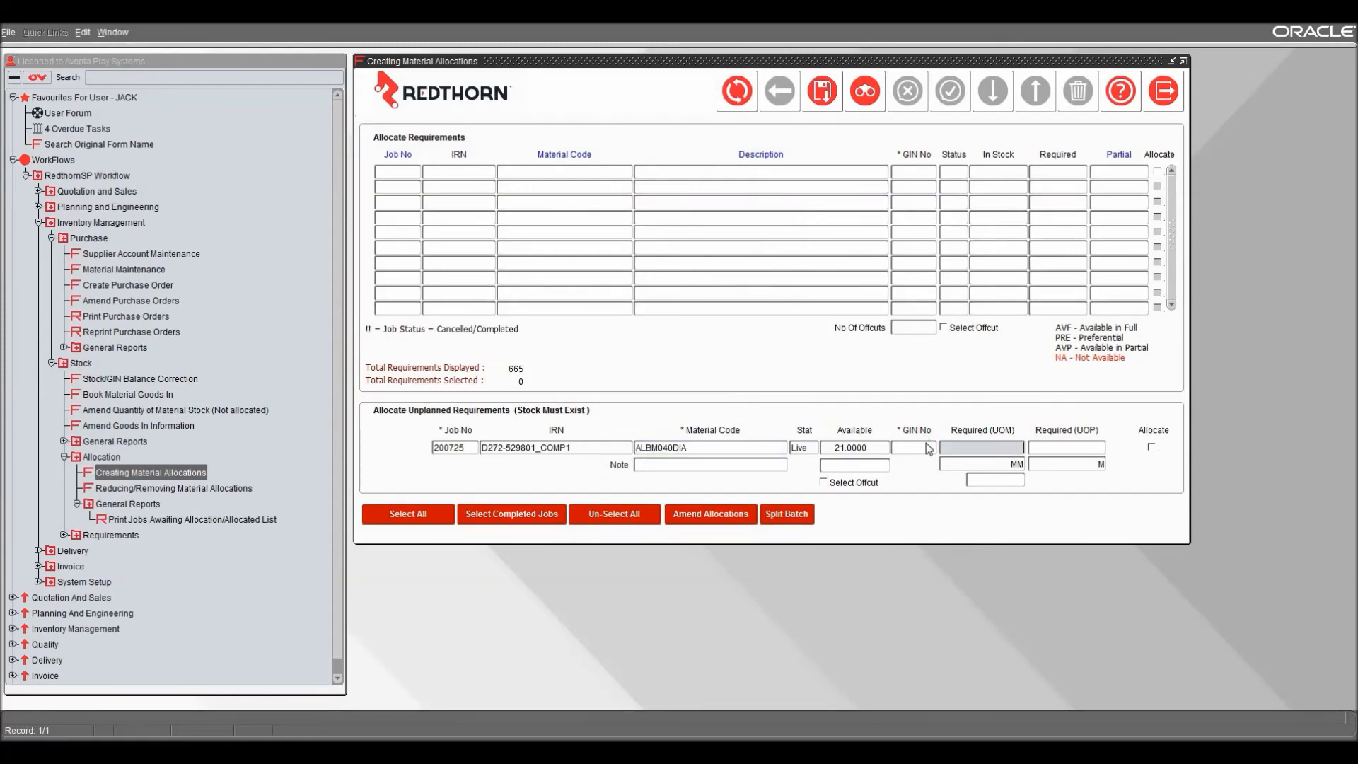
text(.25)
key(Tab)
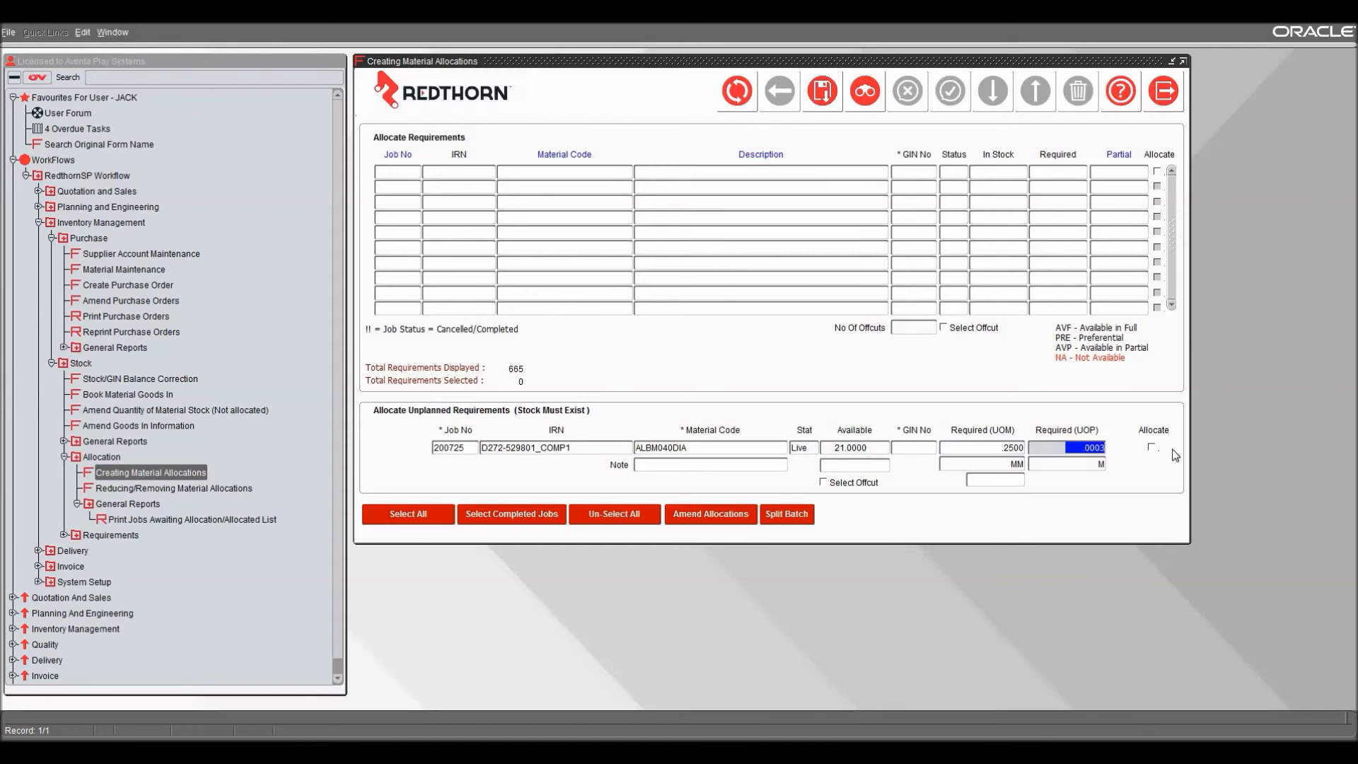
click(1152, 448)
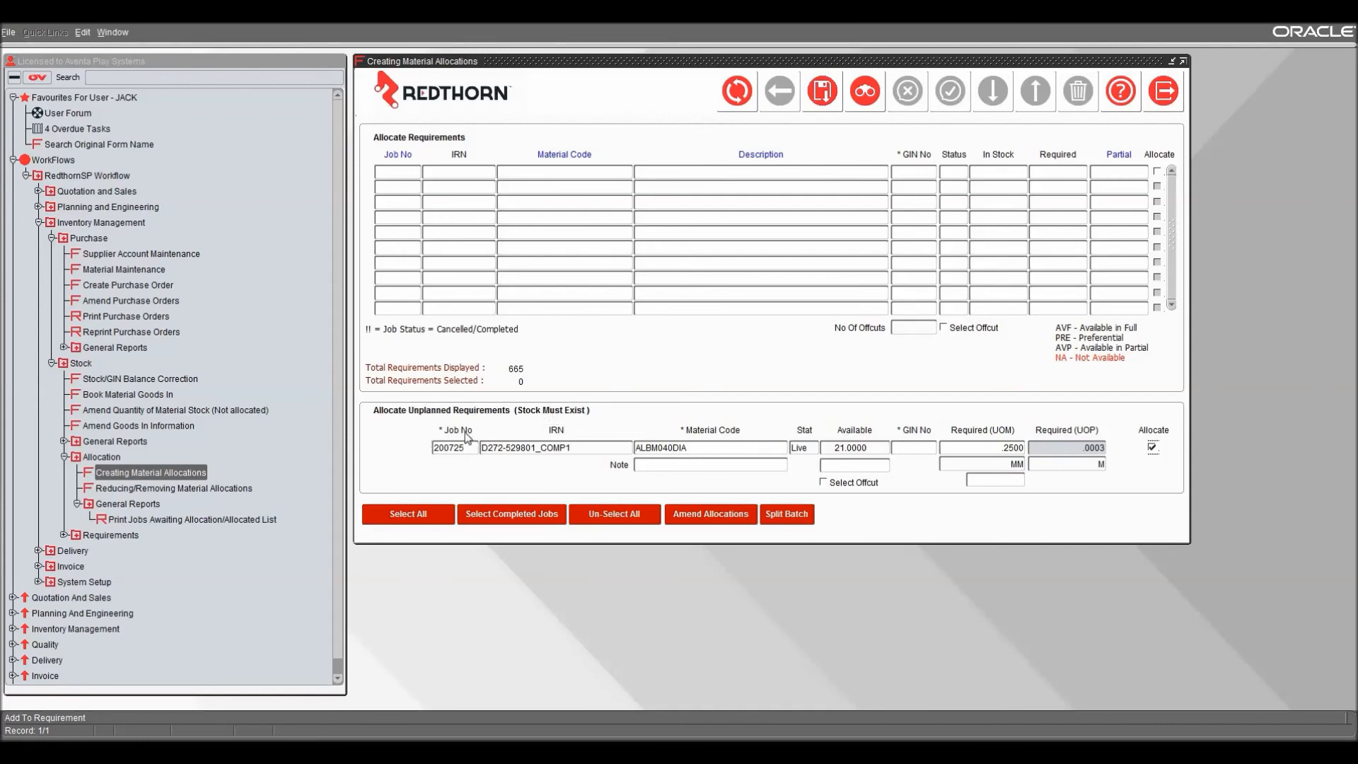
Expand the Requirements workflow folder, and save the unplanned material allocation, closing its Stores Allocation Report.
double_click(130, 535)
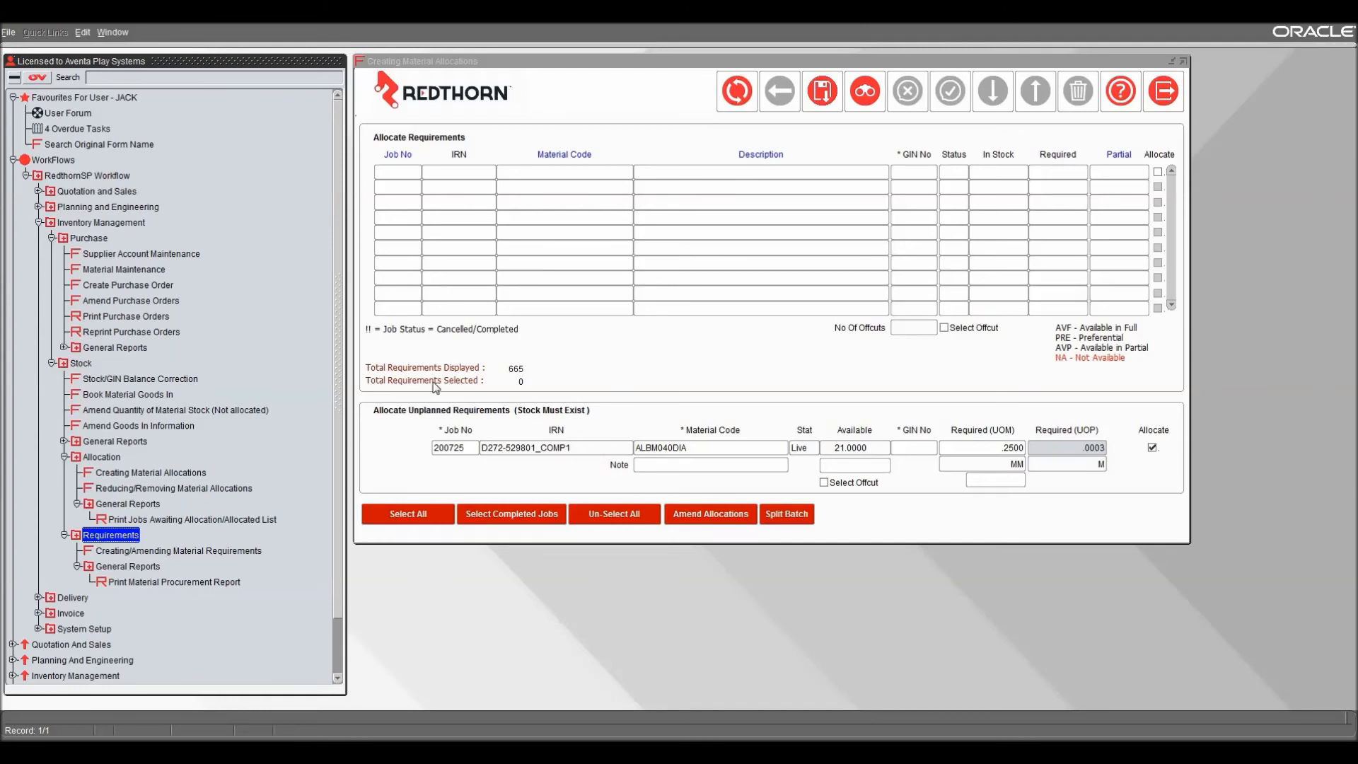
click(820, 93)
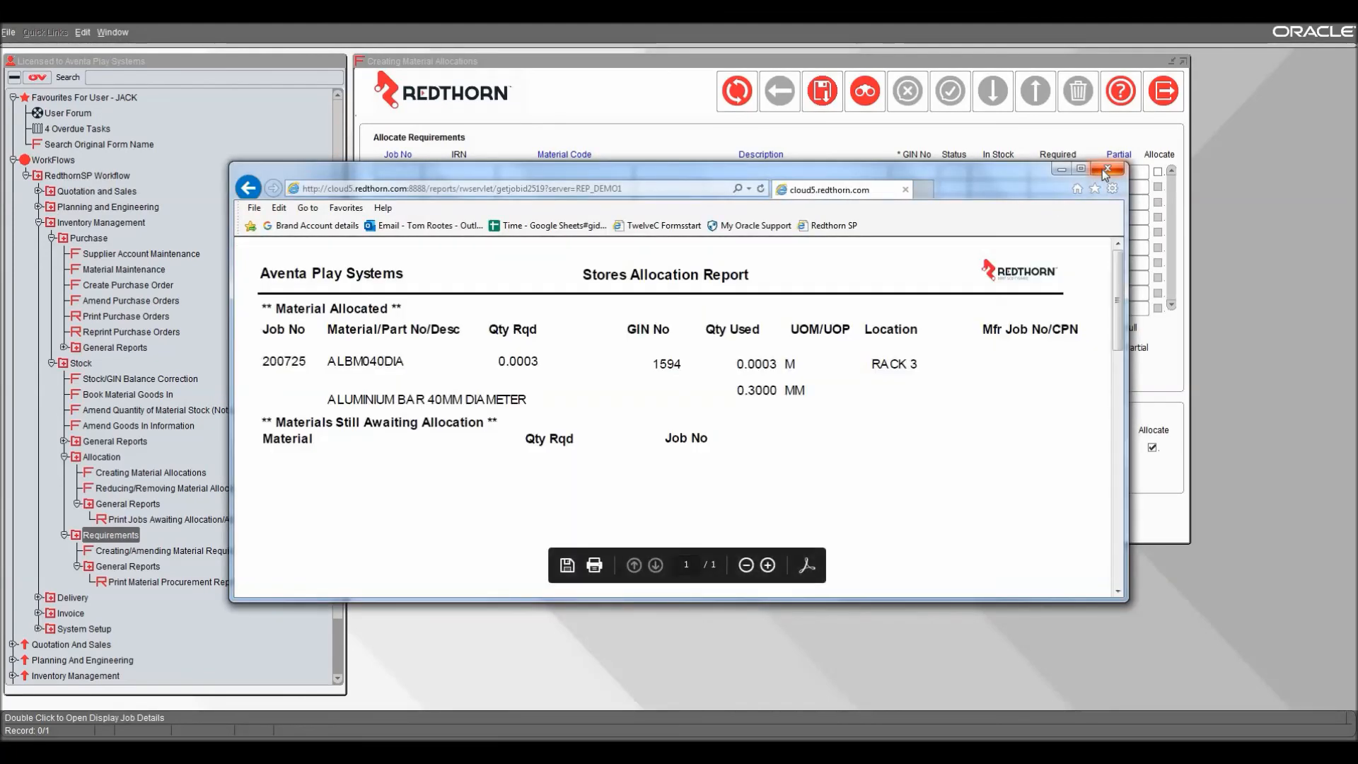
click(1107, 170)
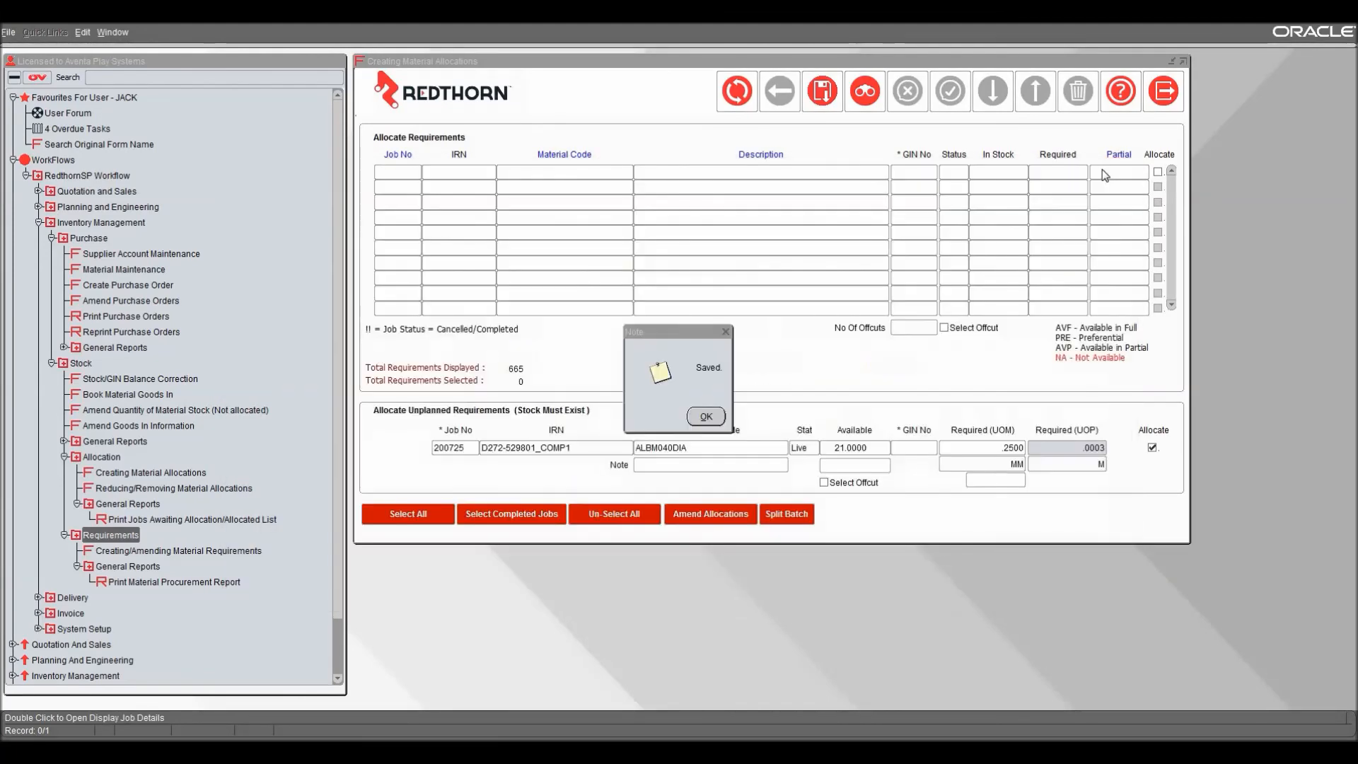
click(706, 416)
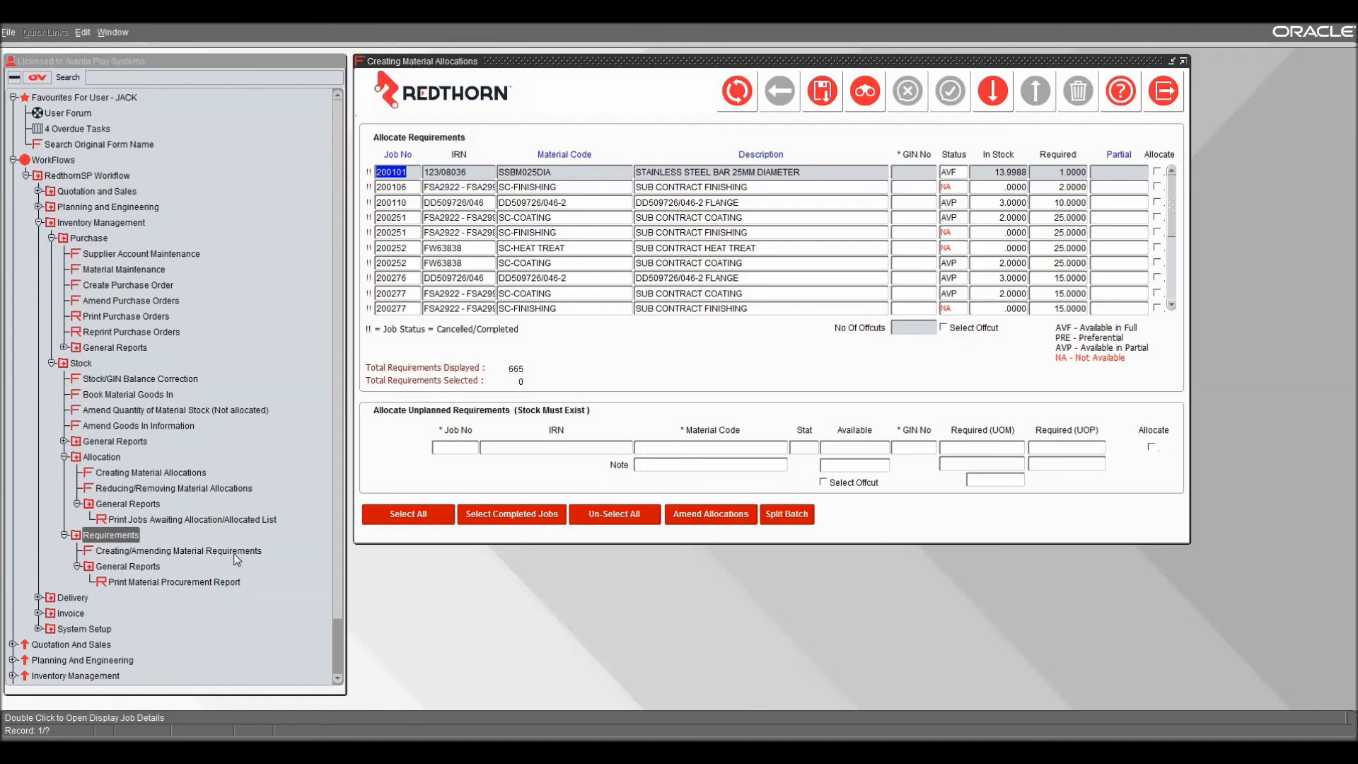
Open the Reducing/Removing Material Allocations form.
click(173, 489)
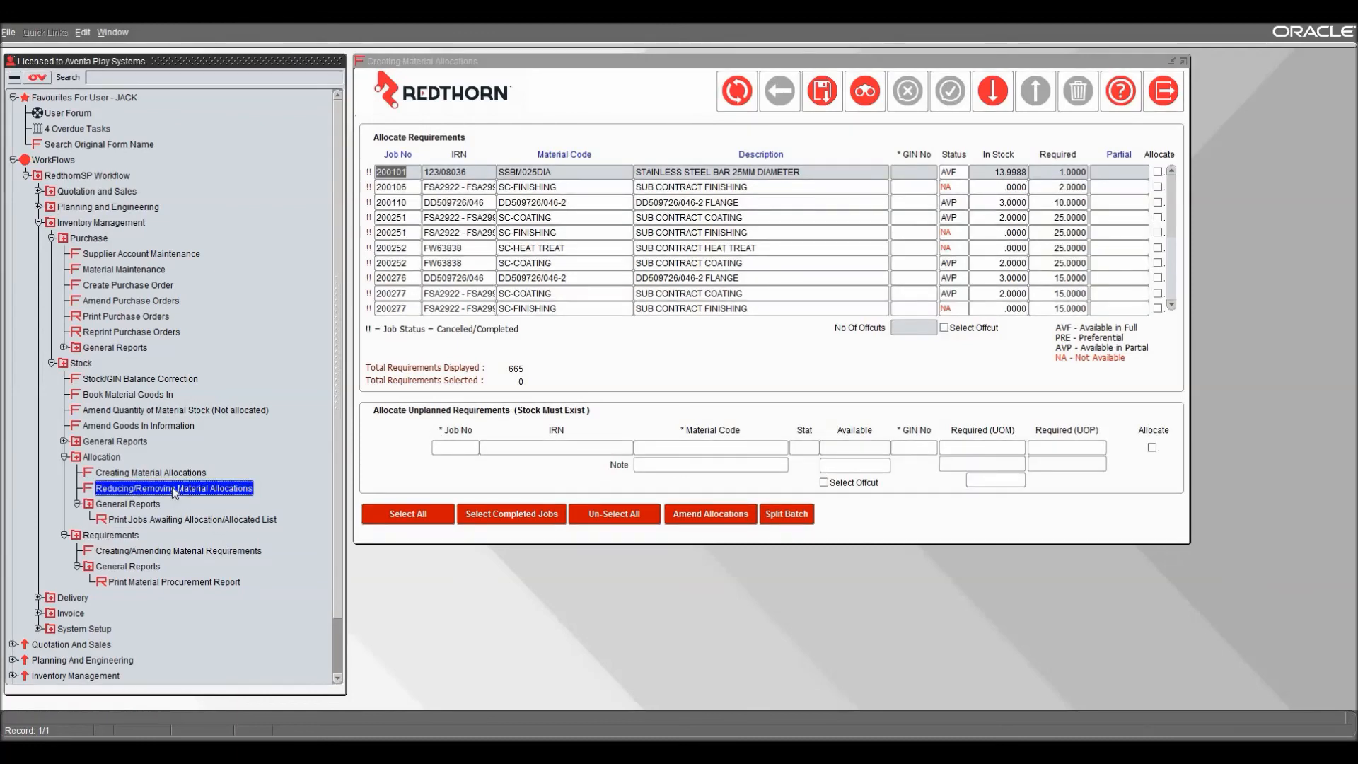